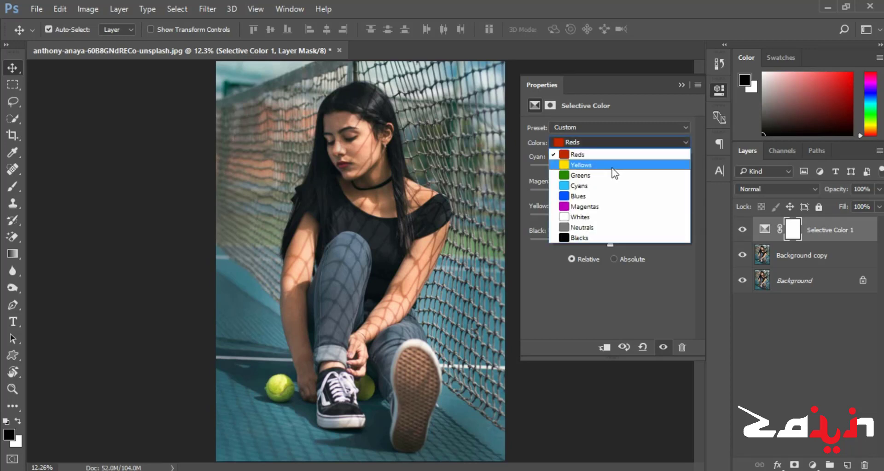
click(613, 167)
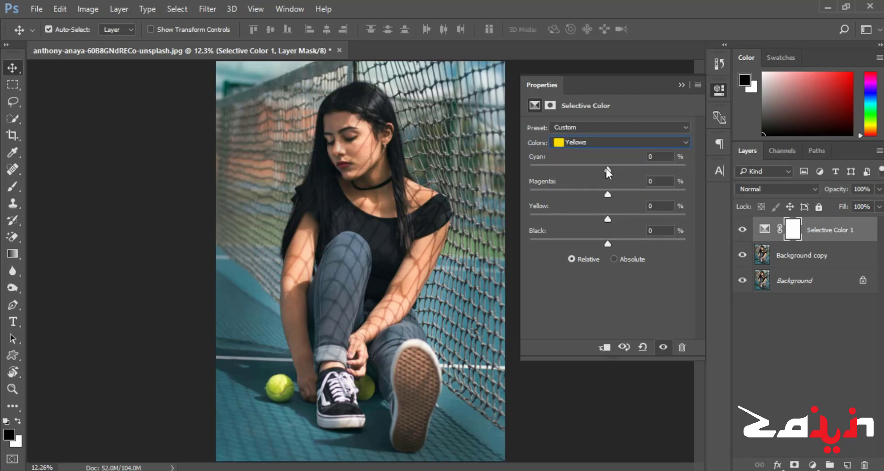
drag(606, 169, 626, 169)
text(0)
click(612, 132)
click(607, 133)
Set cyan, magenta, yellow and black of the Blues to +100 % in the Selective Color adjustment
click(608, 142)
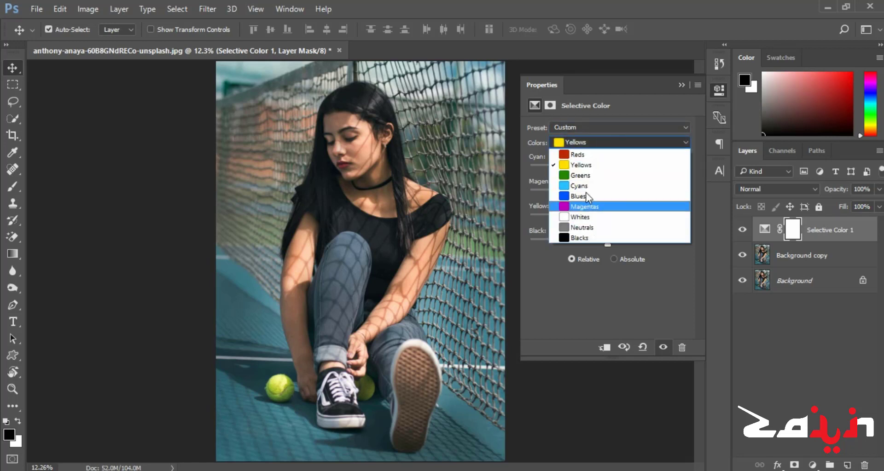
click(590, 197)
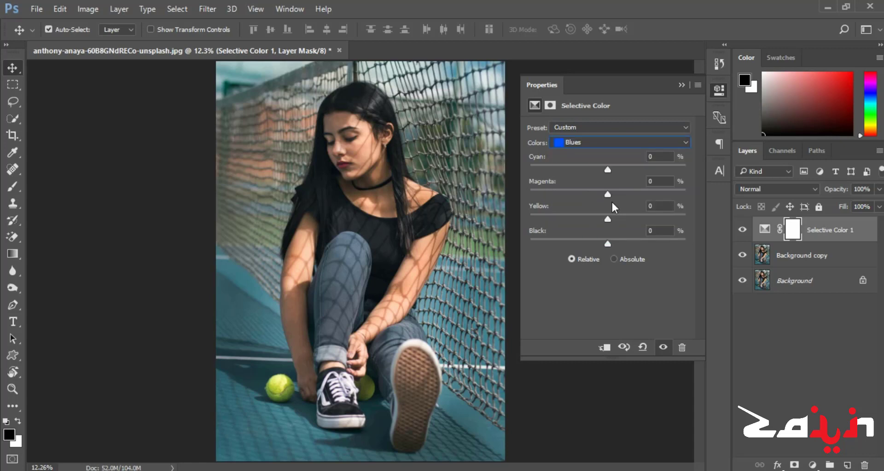
drag(591, 243, 728, 240)
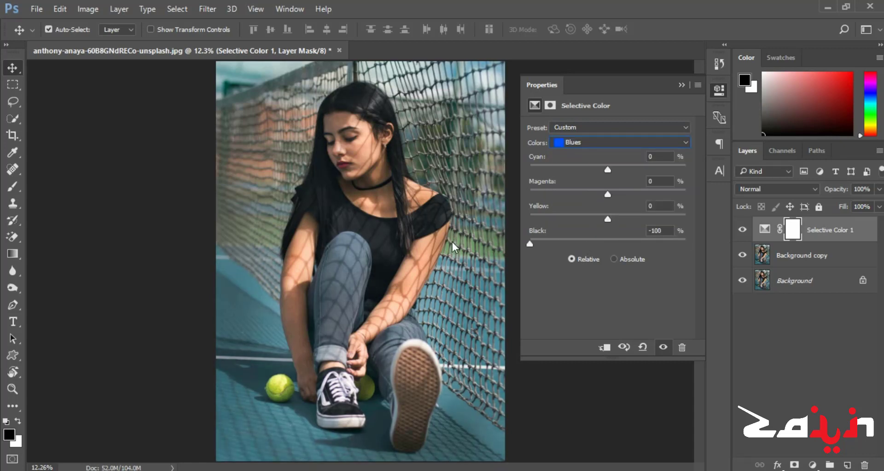
drag(611, 219, 690, 219)
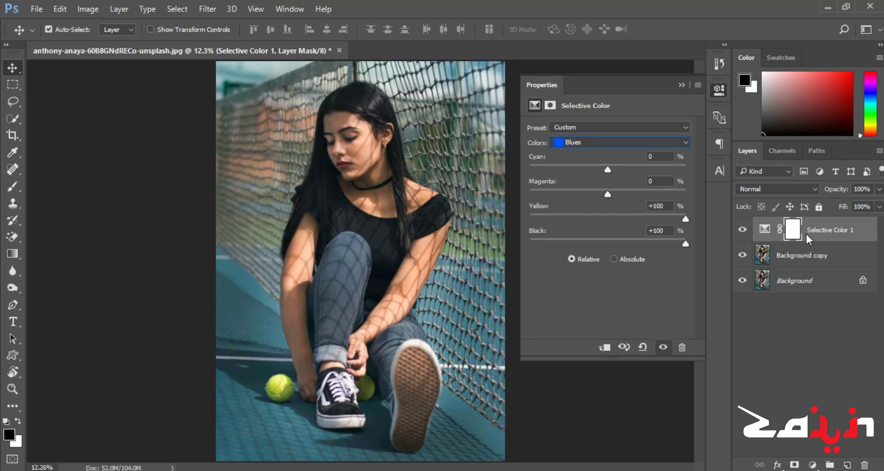
drag(529, 197, 692, 211)
drag(608, 172, 685, 170)
For the Yellows, lower cyan to its minimum, keep magenta and yellow at 0, and raise black moderately
click(619, 142)
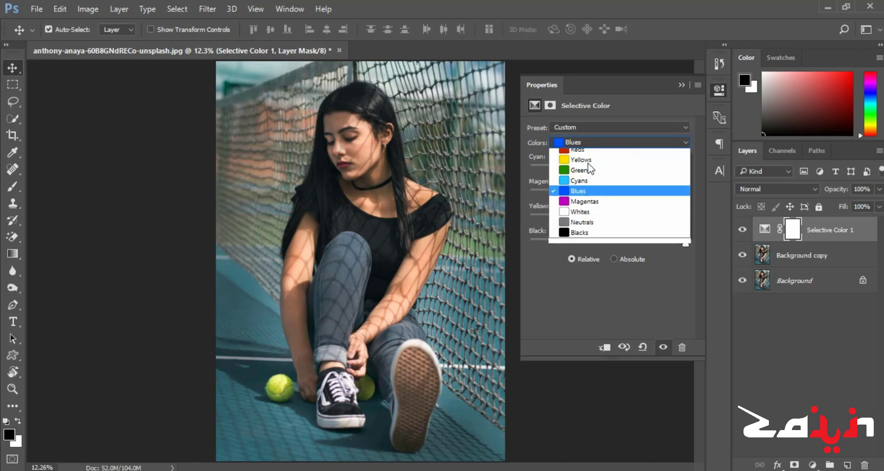
click(580, 165)
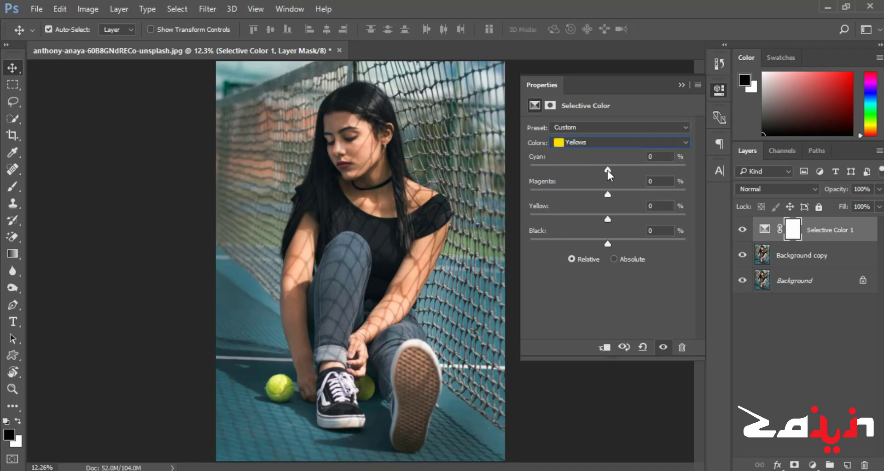
drag(535, 176, 525, 176)
drag(608, 194, 627, 182)
text(0)
drag(606, 218, 631, 247)
text(0)
For the Cyans, set yellow to +48 % and black to +95 %, and raise magenta and cyan strongly
click(618, 144)
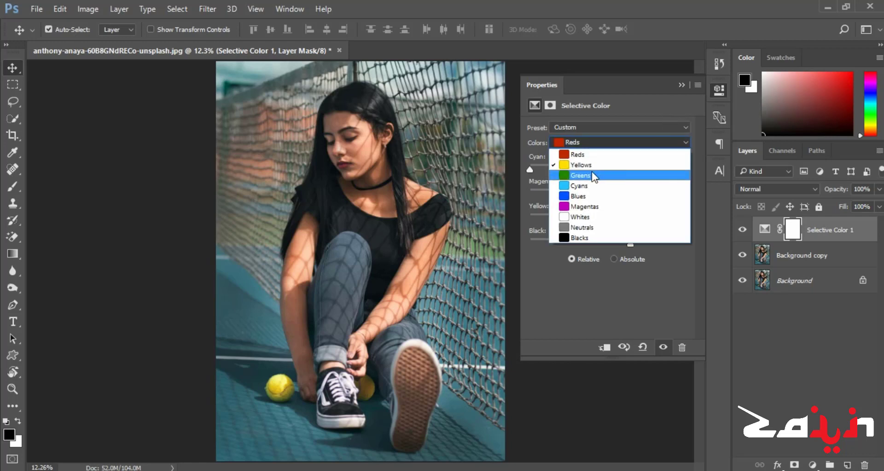
click(585, 186)
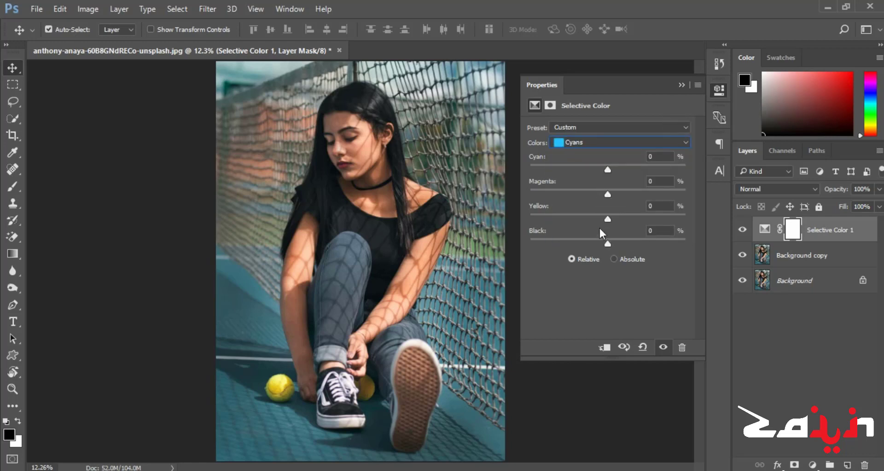
drag(567, 243, 669, 248)
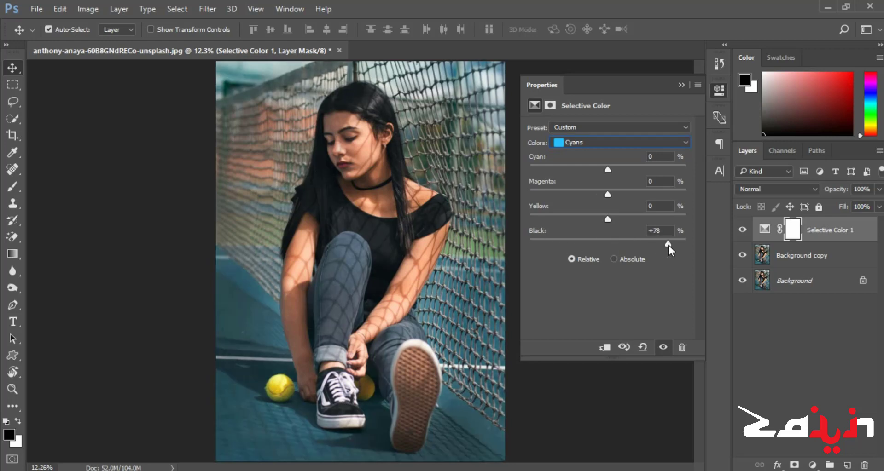
drag(605, 222, 552, 222)
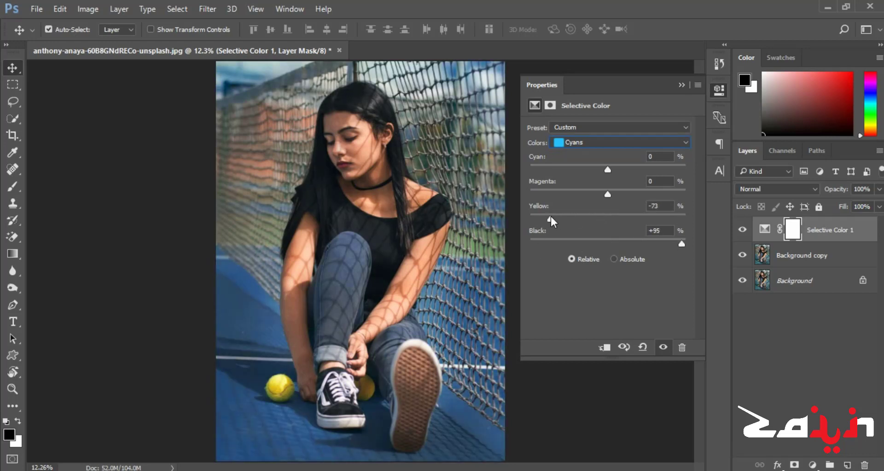
drag(676, 219, 723, 224)
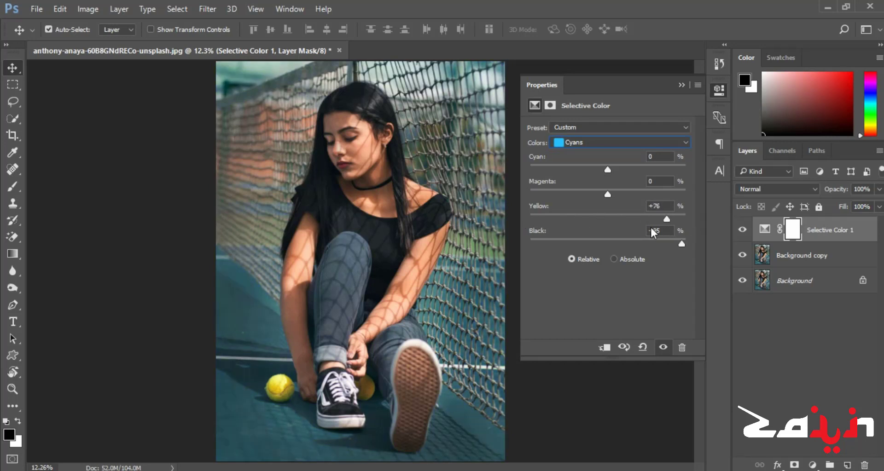
drag(667, 219, 645, 226)
drag(608, 194, 670, 196)
drag(607, 170, 658, 171)
Lower magenta slightly for the Blues and switch the Selective Color method to Absolute
click(617, 142)
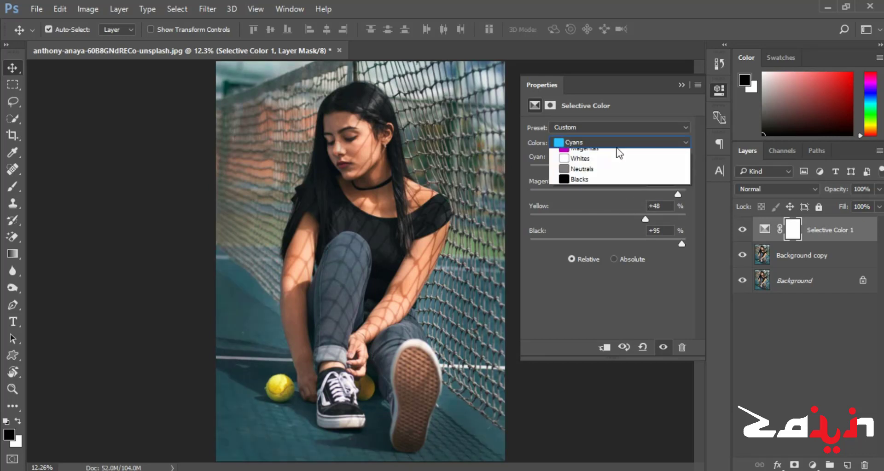
click(588, 195)
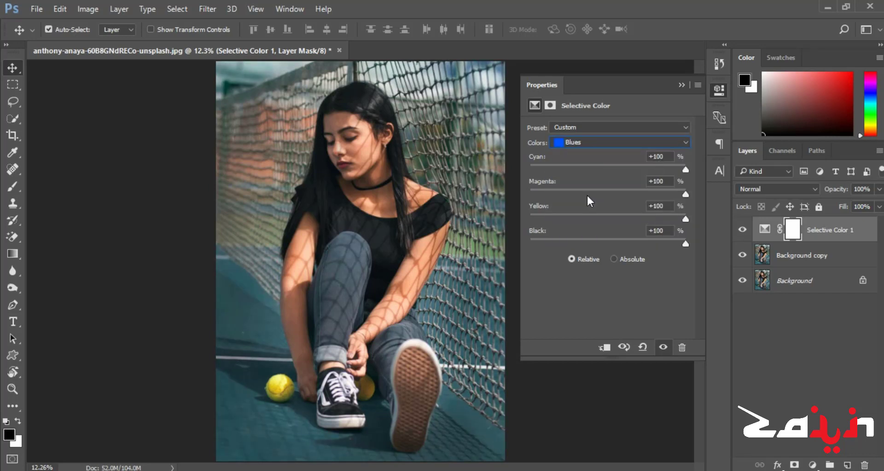
mouse_move(686, 195)
mouse_down()
mouse_move(535, 197)
mouse_move(672, 198)
mouse_up()
click(615, 259)
For the Magentas, set cyan to -11 %, magenta to +34 %, yellow to 0 and black to +19 %
click(598, 142)
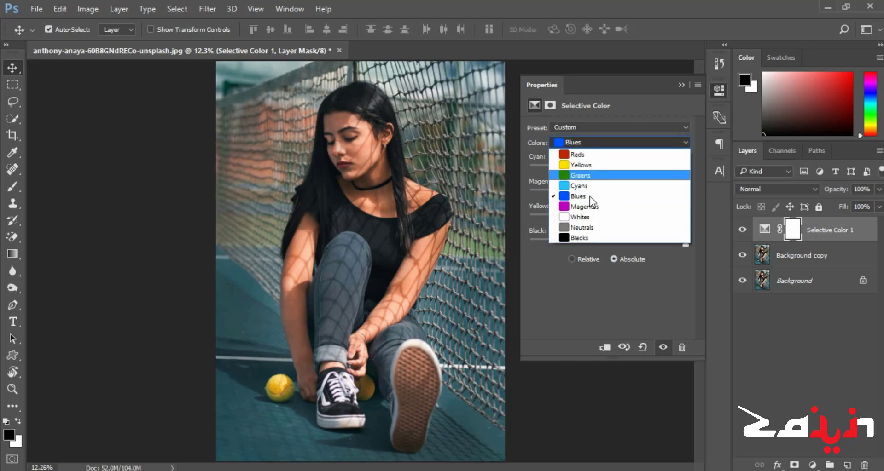
click(583, 206)
drag(608, 244, 692, 222)
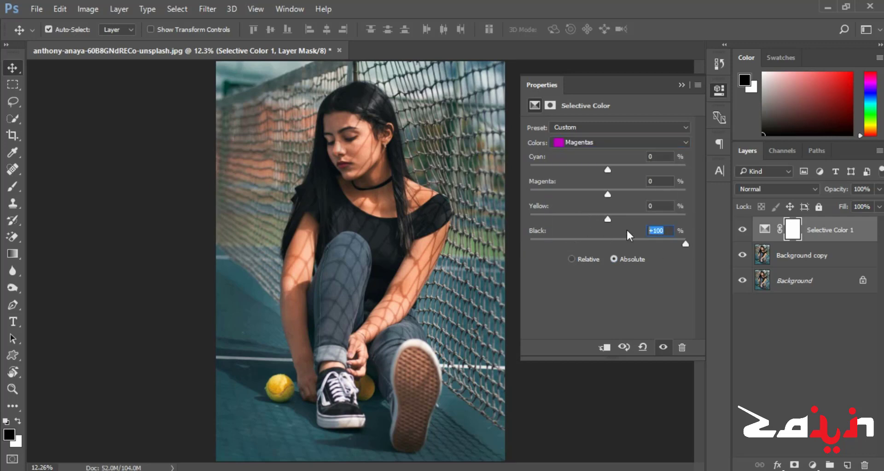
text(0)
drag(608, 219, 534, 222)
click(663, 207)
text(0)
drag(654, 192, 546, 192)
mouse_move(637, 190)
mouse_down()
mouse_move(710, 196)
mouse_move(552, 196)
mouse_move(634, 193)
mouse_up()
mouse_move(588, 170)
mouse_down()
mouse_move(650, 172)
mouse_move(599, 171)
mouse_up()
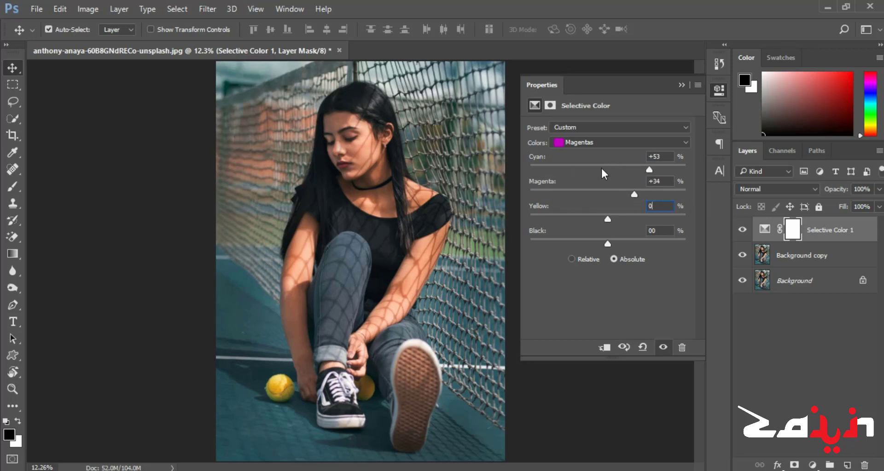
mouse_move(608, 244)
mouse_down()
mouse_move(533, 249)
mouse_move(650, 244)
mouse_move(610, 251)
mouse_up()
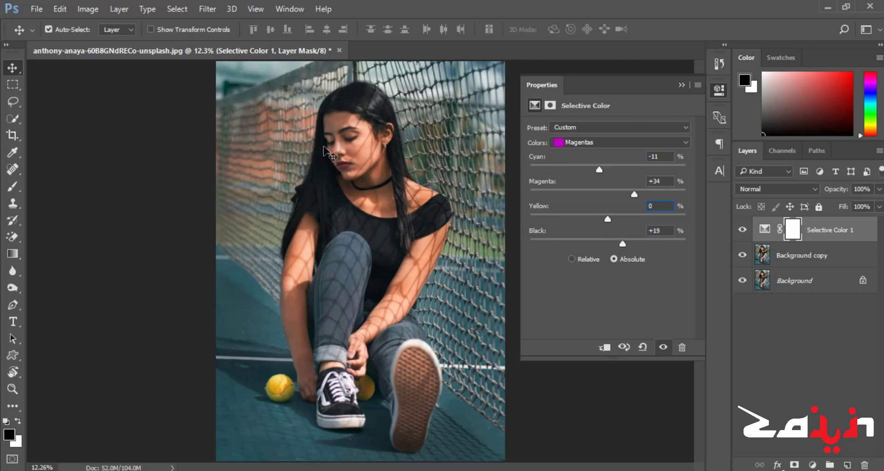
Inspect the woman's face up close and compare the whole photo with and without the Selective Color adjustment
ctrl+click(349, 164)
ctrl+click(349, 164)
ctrl+click(349, 164)
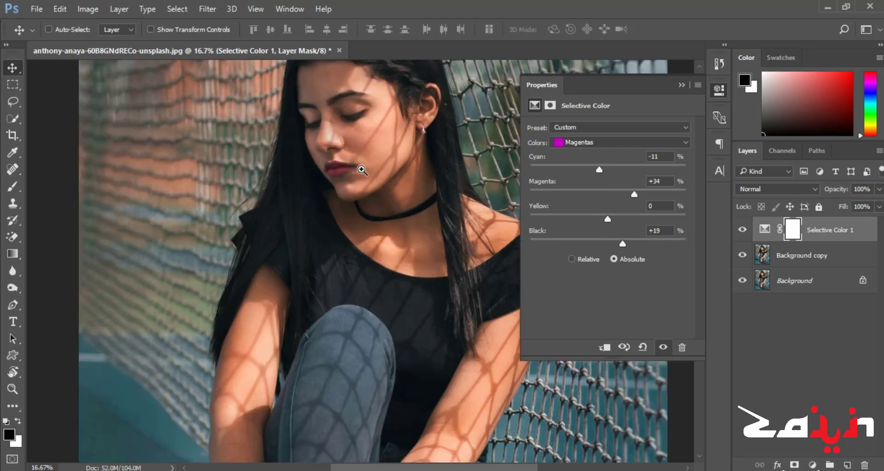
ctrl+click(348, 164)
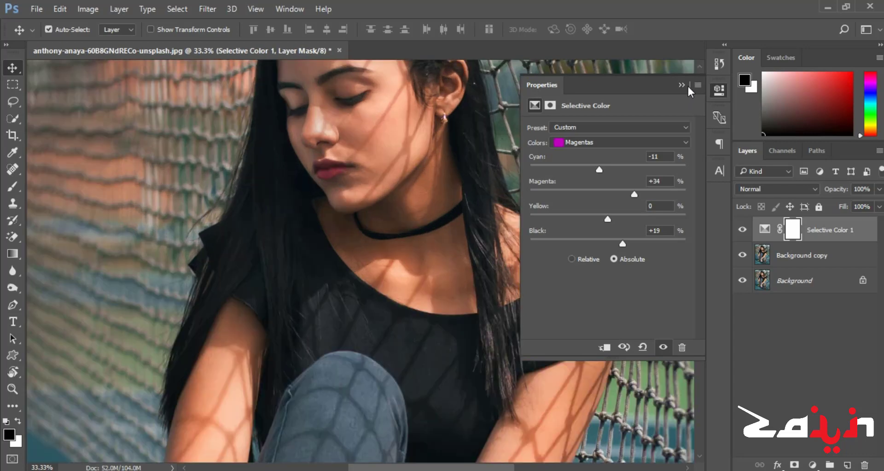
click(682, 85)
click(470, 244)
key(ctrl+0)
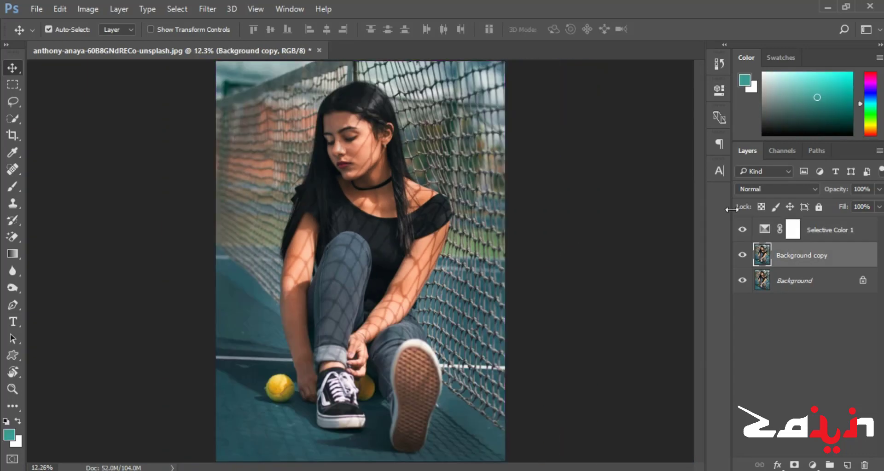
click(742, 232)
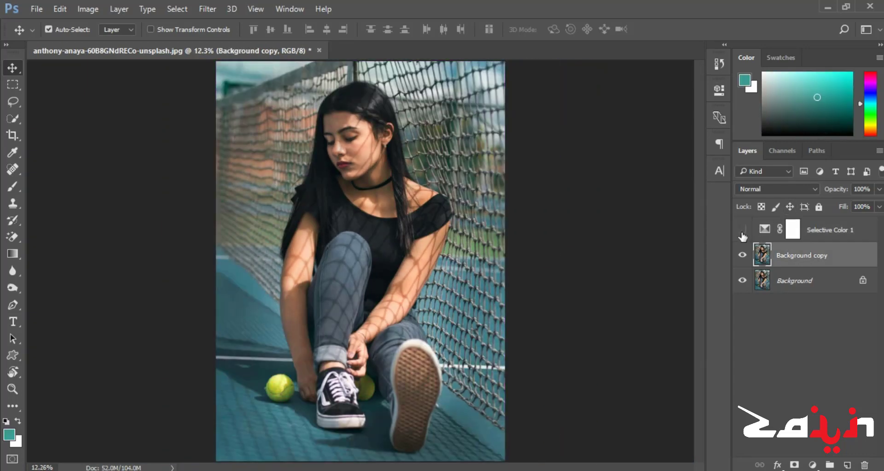
click(742, 232)
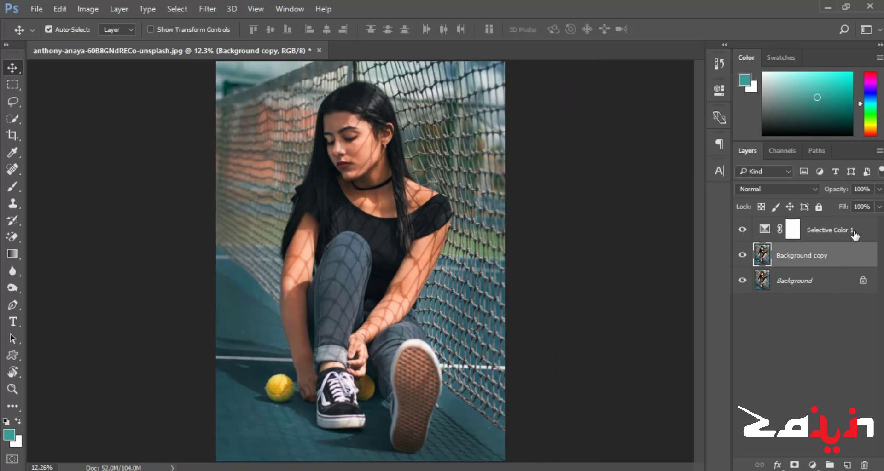
Try a Channel Mixer adjustment with red at +132 %, undo the change and delete the layer
click(855, 235)
click(813, 465)
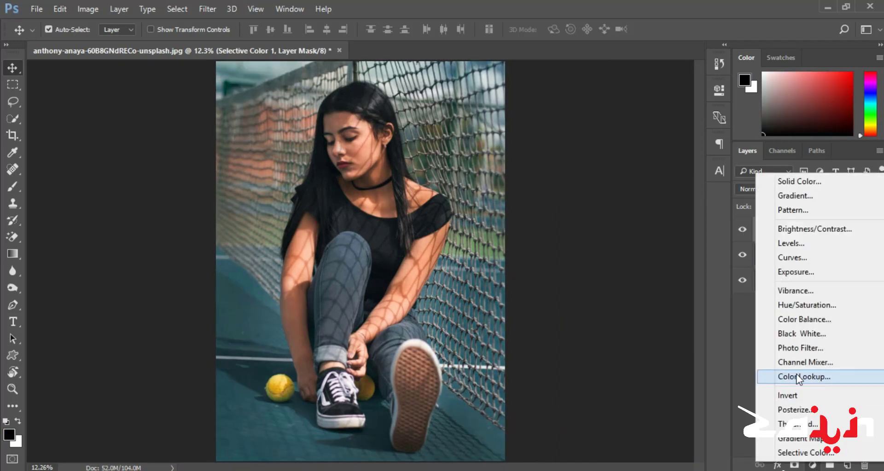
click(839, 359)
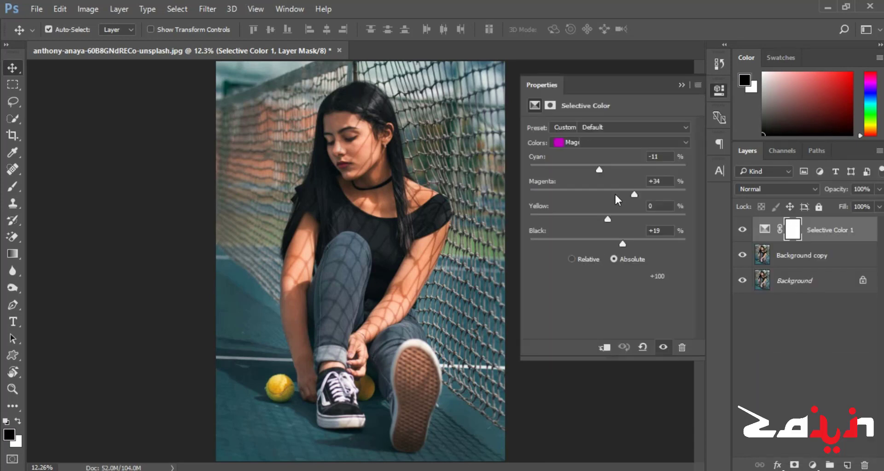
click(627, 143)
click(627, 142)
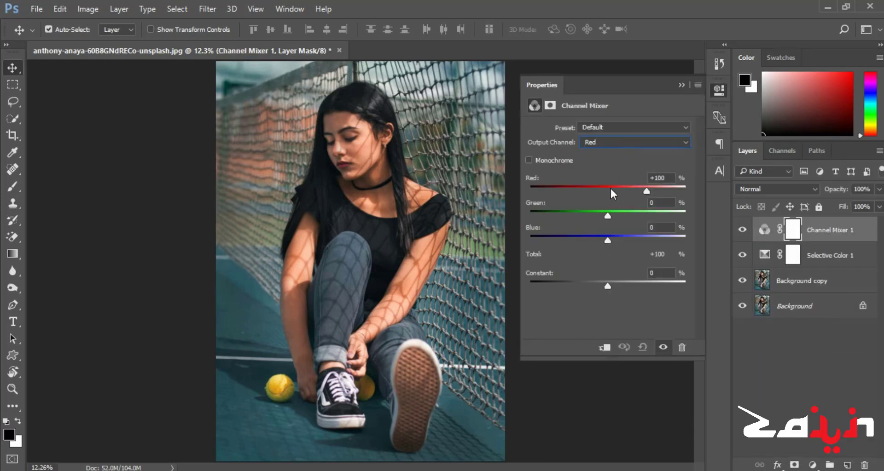
mouse_move(639, 186)
mouse_down()
mouse_move(581, 187)
mouse_move(651, 186)
mouse_up()
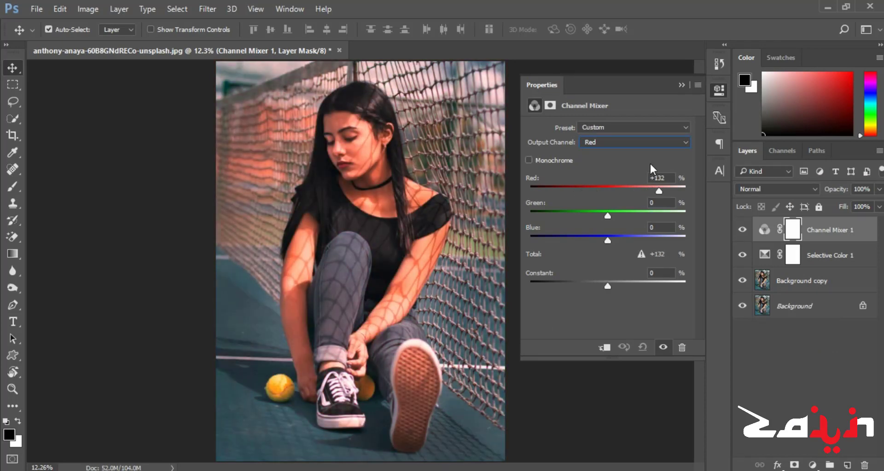
key(ctrl+z)
click(632, 127)
click(631, 127)
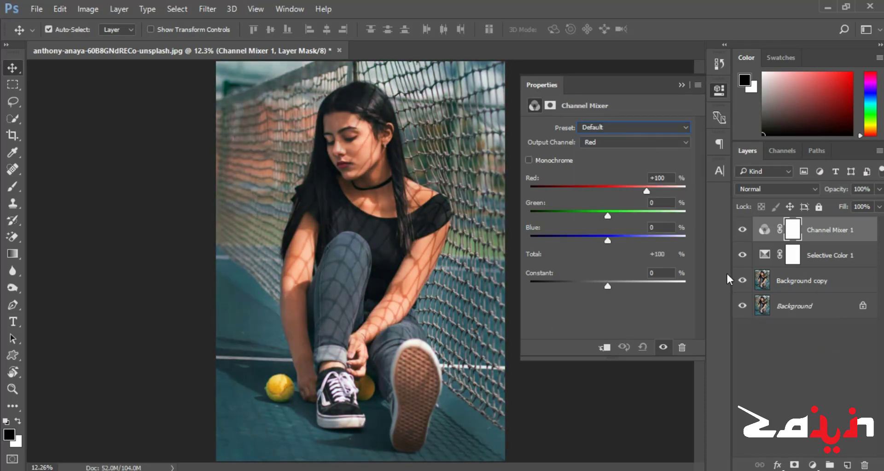
drag(868, 289, 865, 466)
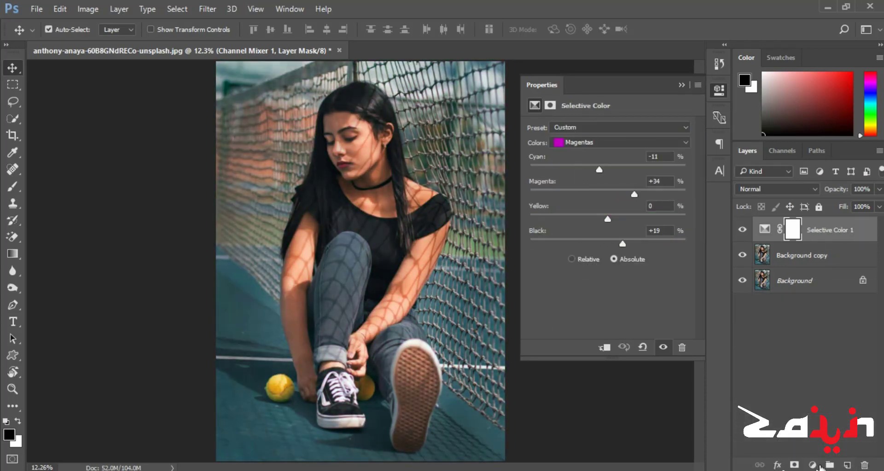
Add a Color Balance adjustment layer directly above the Selective Color layer
click(817, 466)
click(626, 443)
click(863, 230)
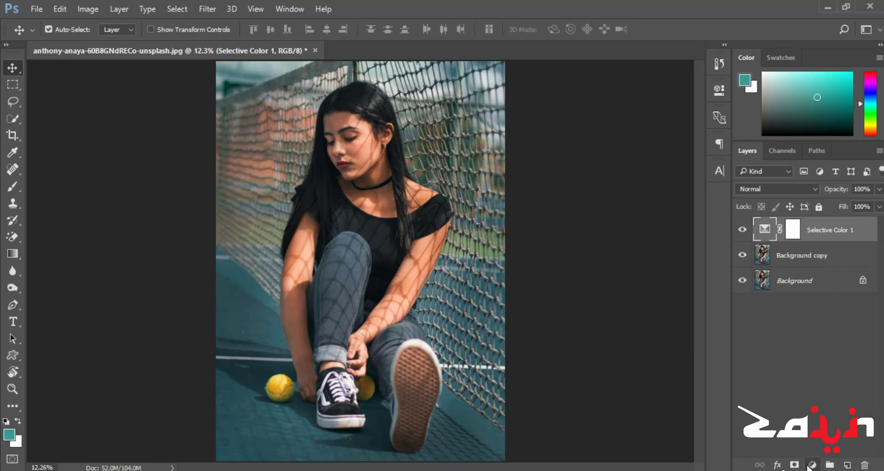
click(813, 465)
click(836, 325)
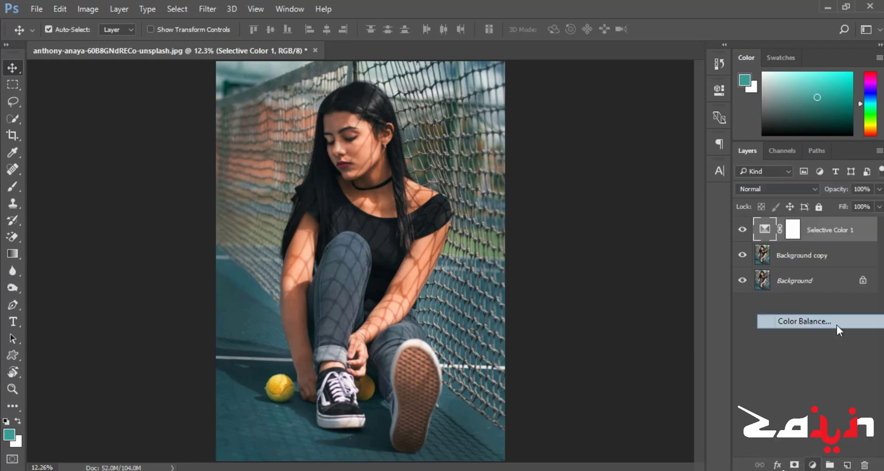
Shift the Color Balance shadows toward red, and set Magenta-Green to -4 and Yellow-Blue to +3
click(607, 129)
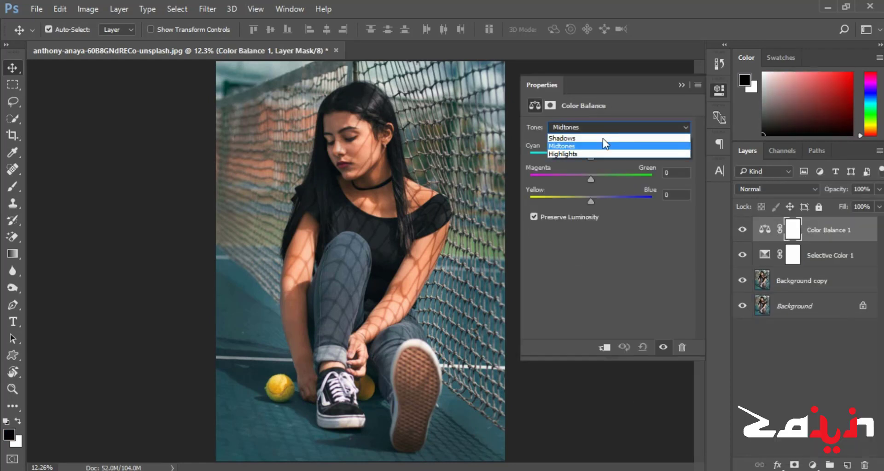
click(597, 138)
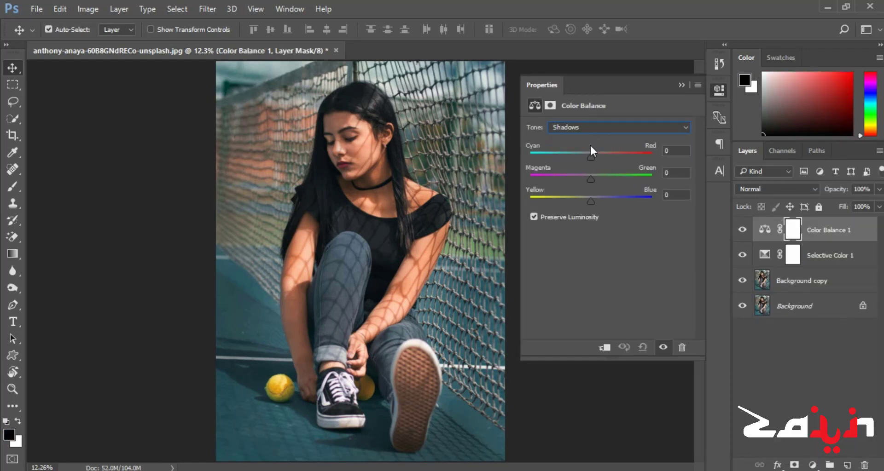
drag(589, 155, 593, 198)
Set the Color Balance midtones to Cyan-Red -19, Magenta-Green -1 and Yellow-Blue -5
click(600, 128)
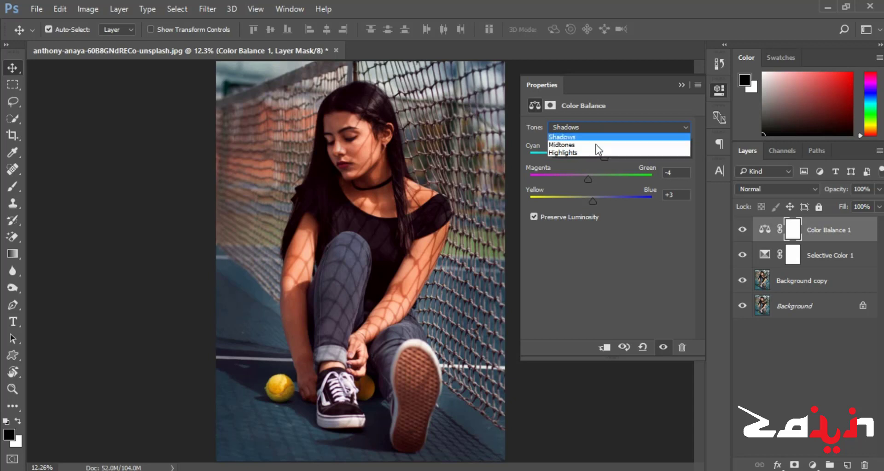
click(599, 144)
drag(591, 156, 588, 202)
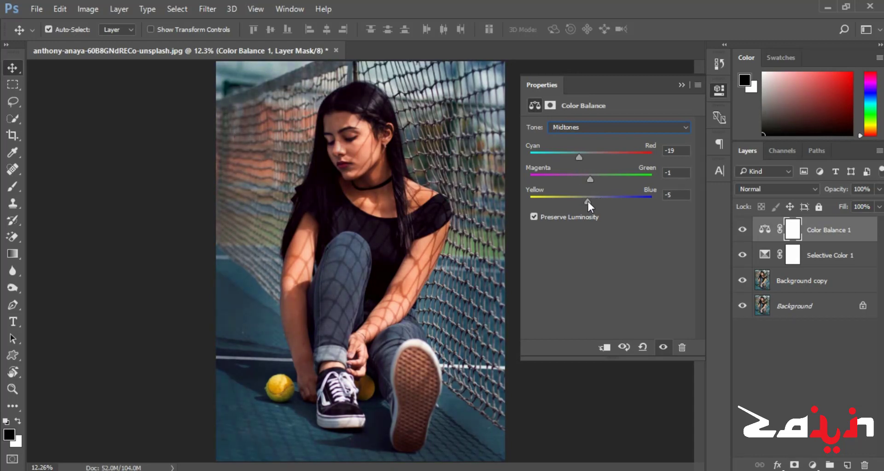
Add a Curves adjustment layer above Color Balance and shape its RGB curve with lifted blacks and a midtone point at input 121, output 131
click(684, 83)
click(800, 465)
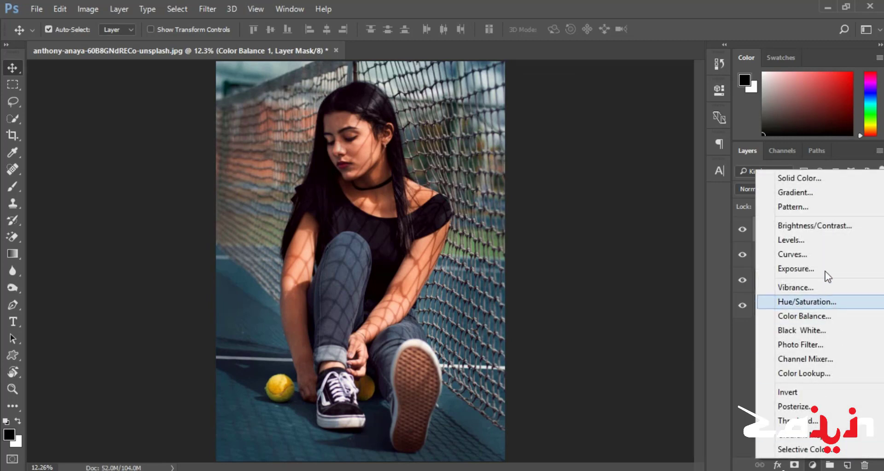
click(817, 255)
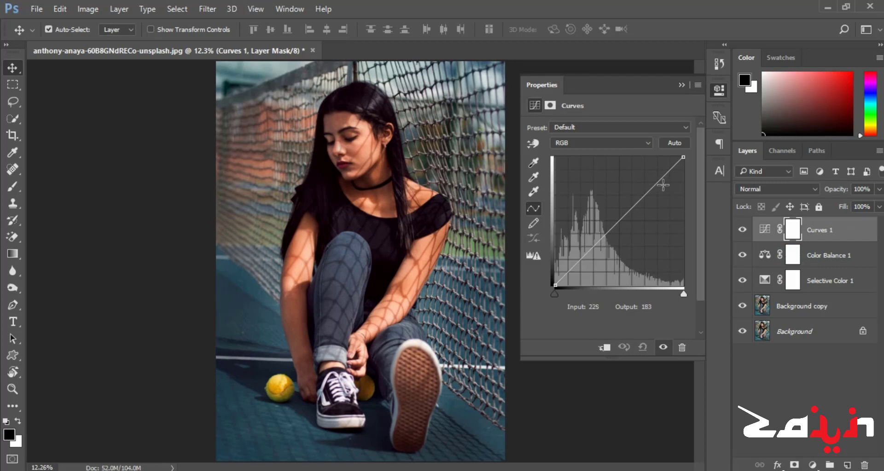
click(658, 184)
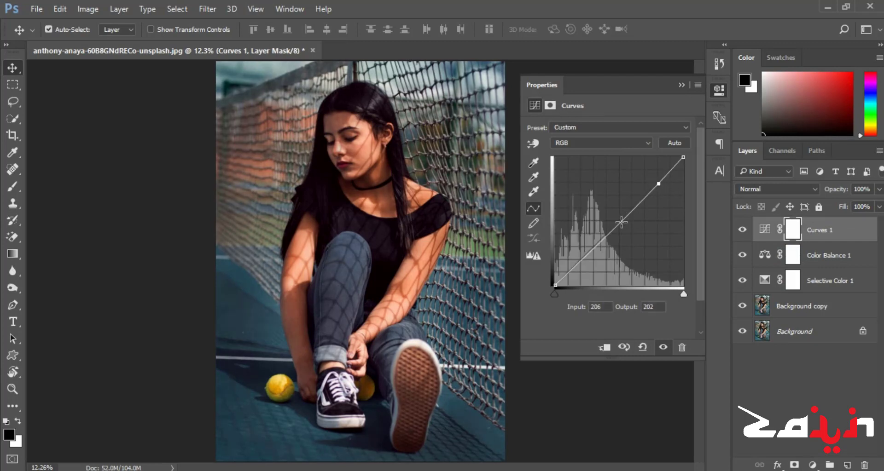
click(619, 222)
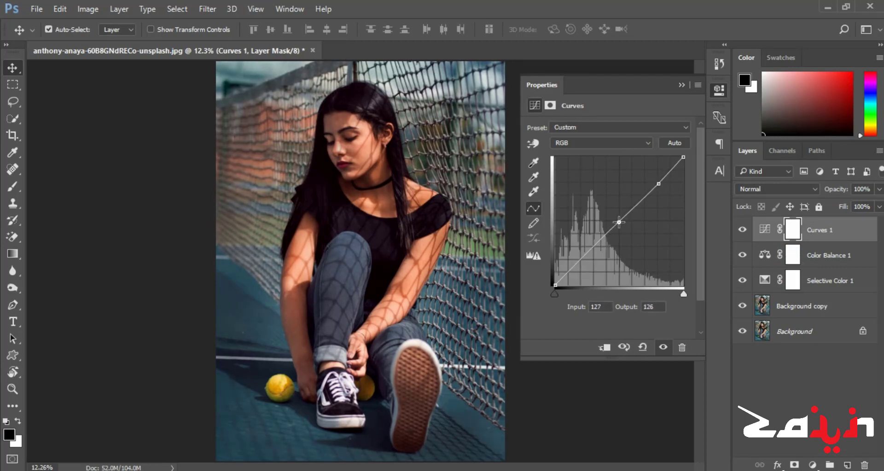
click(581, 261)
drag(558, 282, 577, 264)
drag(620, 221, 616, 219)
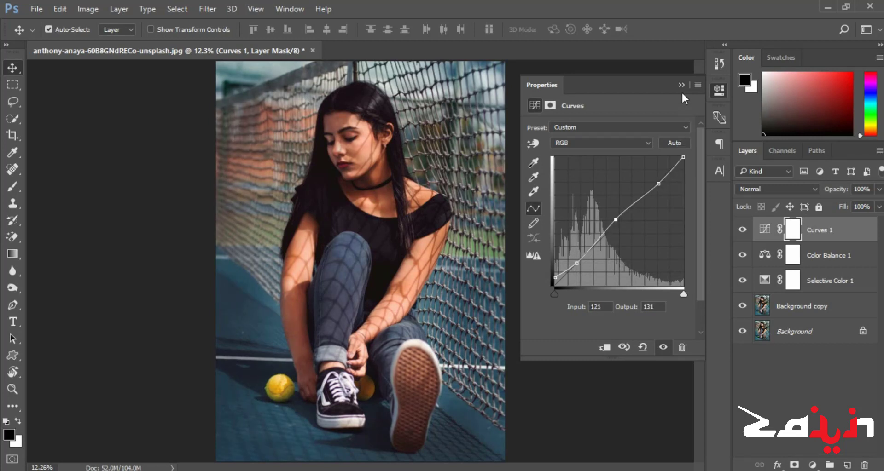
Compare the photo with the Curves layer hidden and shown
click(637, 141)
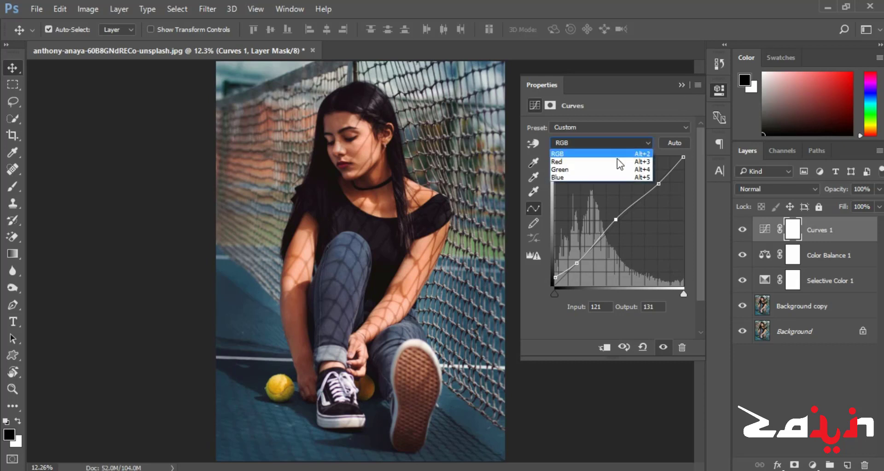
click(678, 86)
click(681, 86)
click(742, 230)
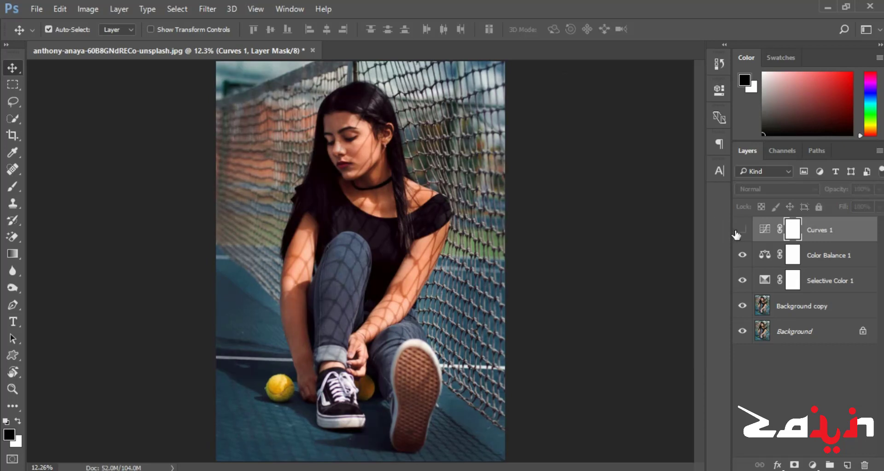
click(742, 229)
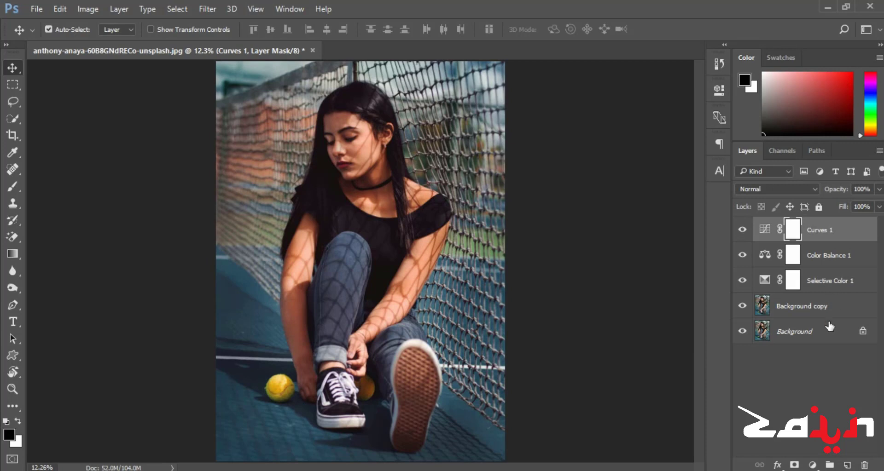
Add a second Selective Color layer above Curves, set its Magentas to Cyan -19 %, and raise their Yellow and Black
click(813, 465)
click(823, 456)
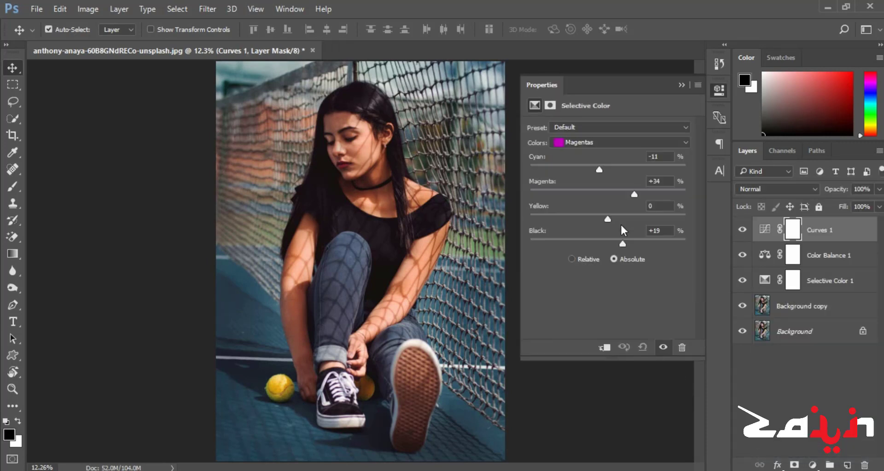
mouse_move(608, 170)
mouse_down()
mouse_move(587, 170)
mouse_move(633, 169)
mouse_move(585, 170)
mouse_move(592, 173)
mouse_up()
mouse_move(608, 244)
mouse_down()
mouse_move(648, 244)
mouse_move(614, 244)
mouse_up()
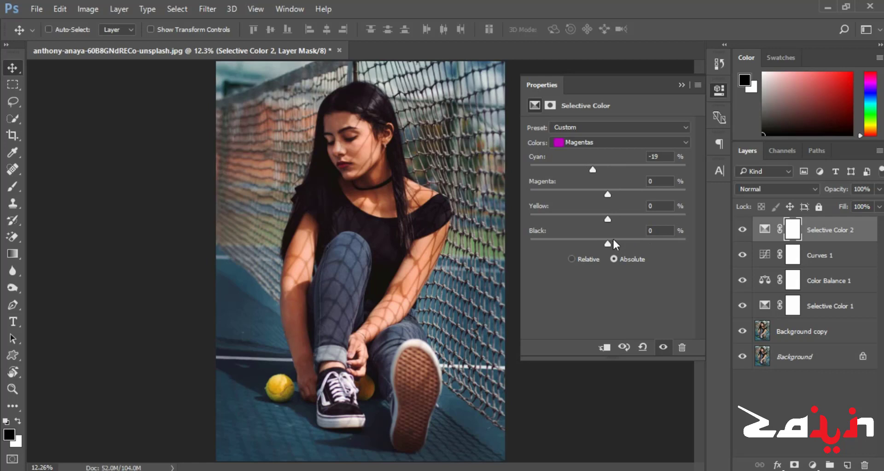
click(612, 242)
drag(608, 219, 643, 215)
Set the Reds of the new Selective Color layer to Yellow 0 % and Black -4 %
click(604, 140)
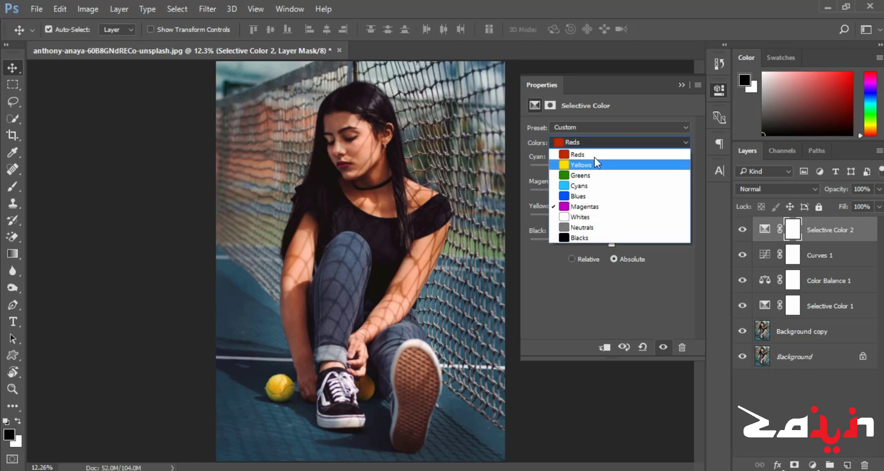
click(594, 155)
drag(599, 241, 631, 218)
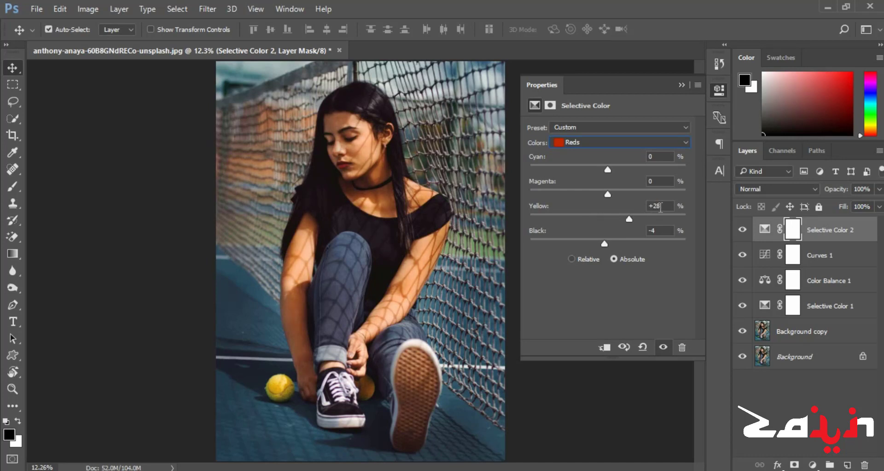
text(0)
drag(607, 195, 606, 170)
Set the Yellows of the upper Selective Color layer to Magenta +1 %, Yellow 0 % and Black -12 %
click(606, 143)
click(601, 165)
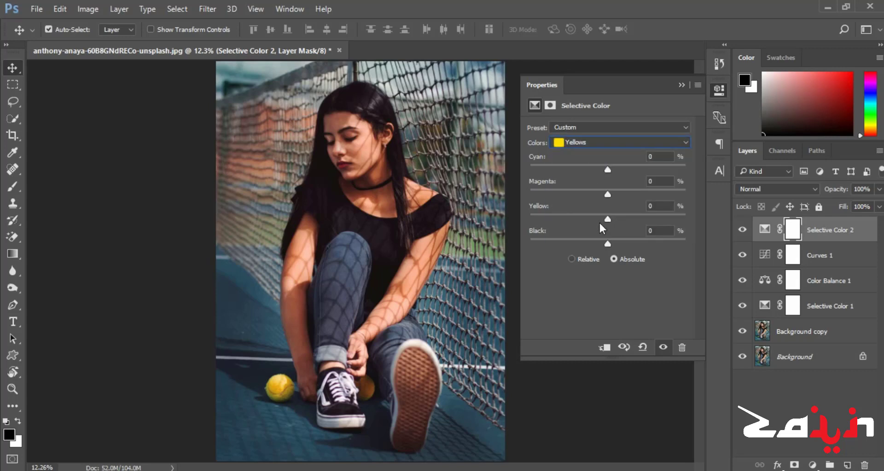
drag(593, 243, 620, 244)
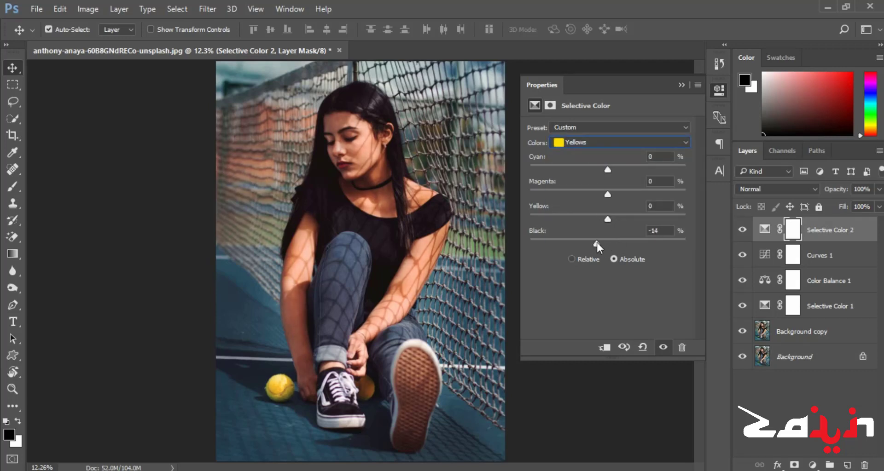
drag(622, 244, 591, 219)
click(669, 203)
text(0)
drag(561, 193, 620, 187)
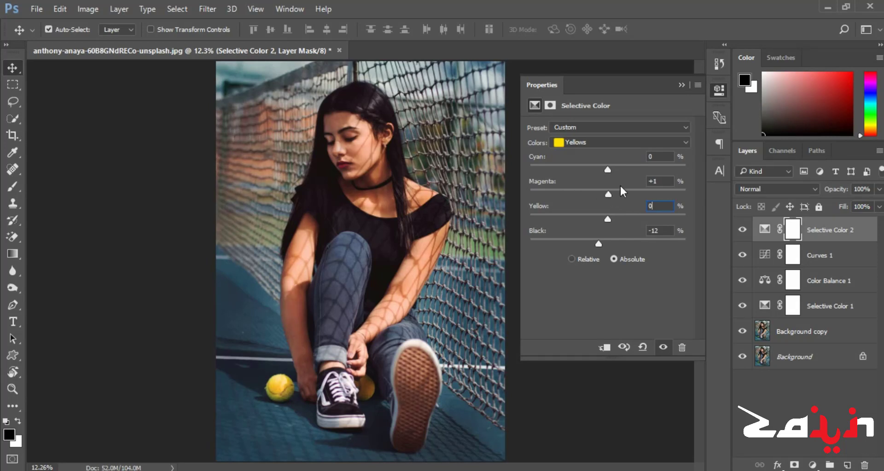
Set the Cyans of the upper Selective Color layer to Magenta +50 % and Yellow -40 %
click(612, 144)
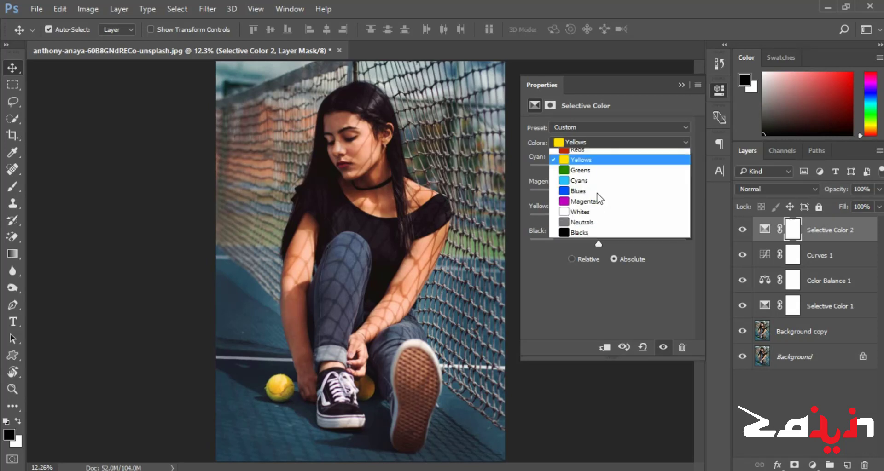
click(598, 198)
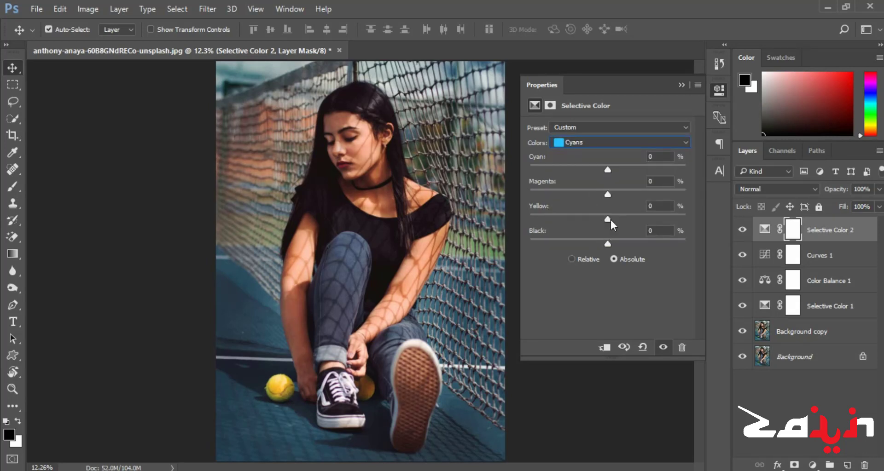
drag(669, 223, 574, 233)
drag(607, 194, 673, 195)
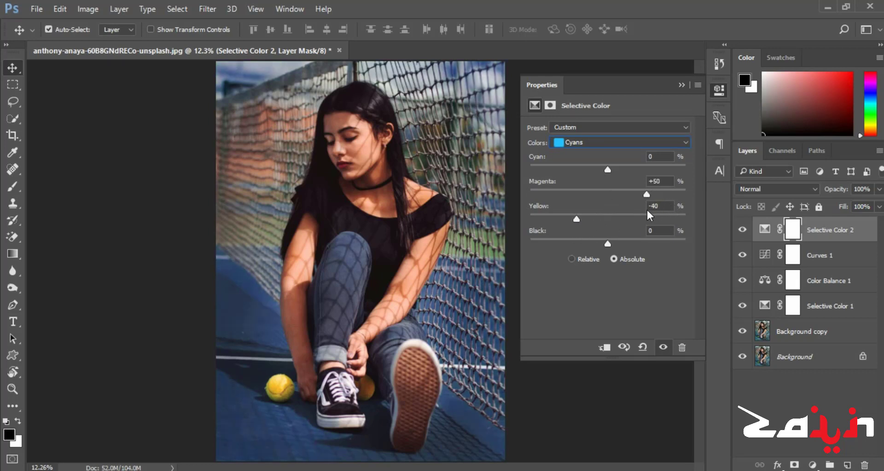
Set the Blues of the upper Selective Color layer to Yellow +100 % and raise their Black
click(610, 146)
click(604, 198)
drag(612, 212, 705, 230)
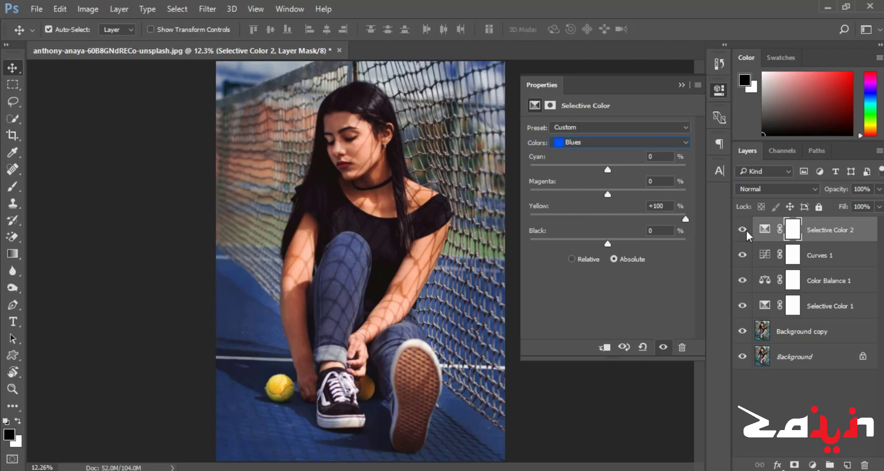
drag(608, 244, 665, 248)
Compare the photo with the upper Selective Color layer hidden and shown
click(680, 85)
click(742, 231)
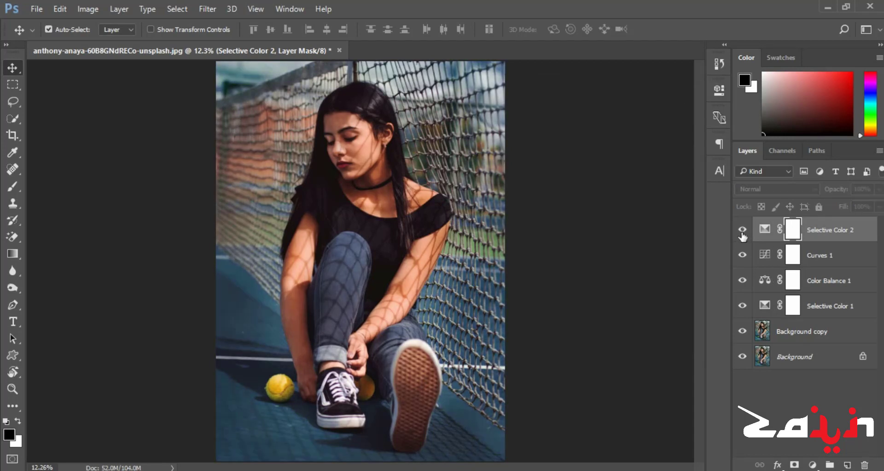
click(742, 230)
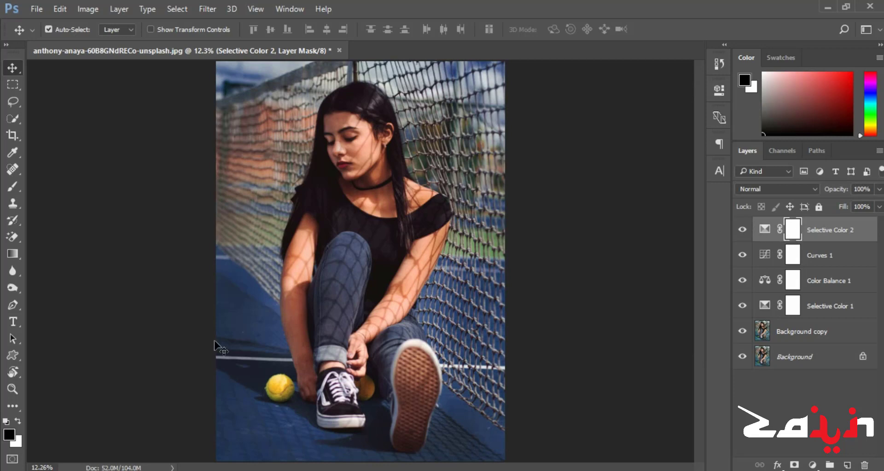
Paint black on the upper Selective Color layer's mask over the background along the photo's upper edge, using a size 800 brush at 95 % flow
click(13, 188)
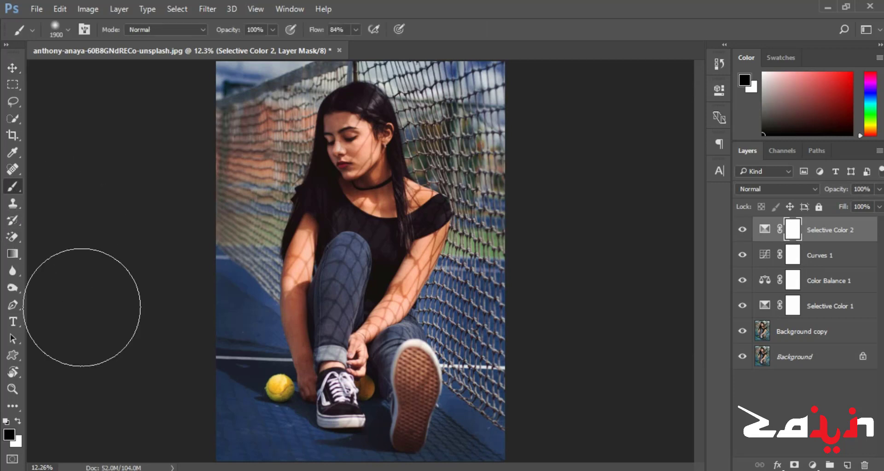
key(bracketleft)
key(bracketleft)
key(bracketleft)
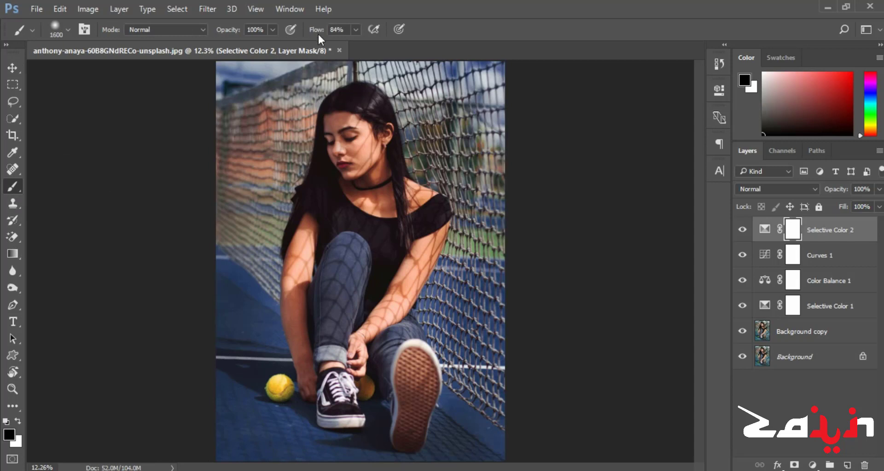
drag(318, 36, 332, 36)
key(bracketleft)
key(bracketleft)
key(bracketleft)
key(bracketleft)
key(bracketleft)
key(bracketleft)
key(bracketleft)
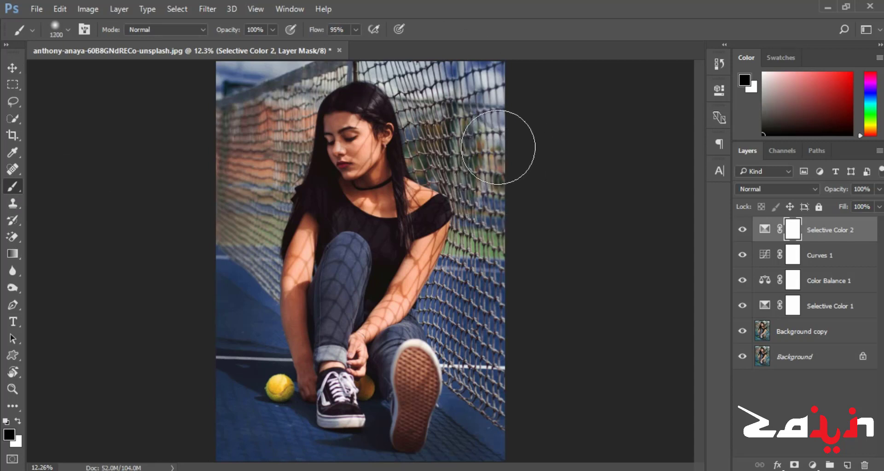
key(bracketleft)
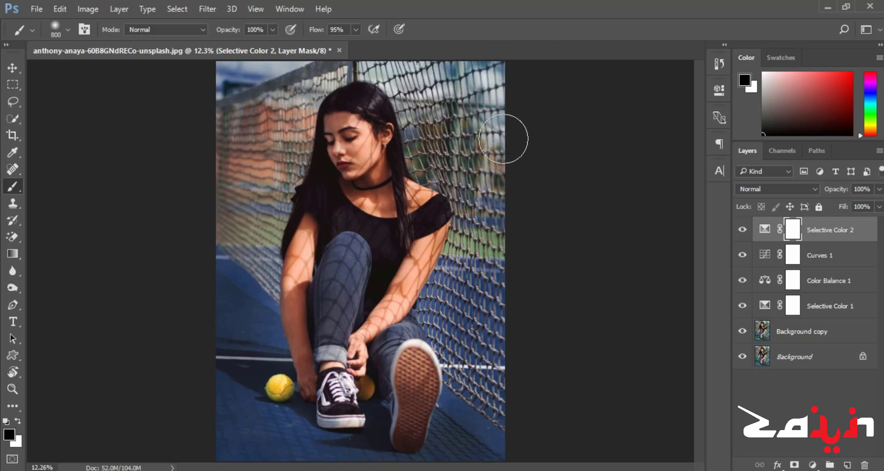
drag(503, 140, 466, 80)
mouse_move(210, 89)
mouse_down()
mouse_move(278, 63)
mouse_move(316, 78)
mouse_move(469, 74)
mouse_up()
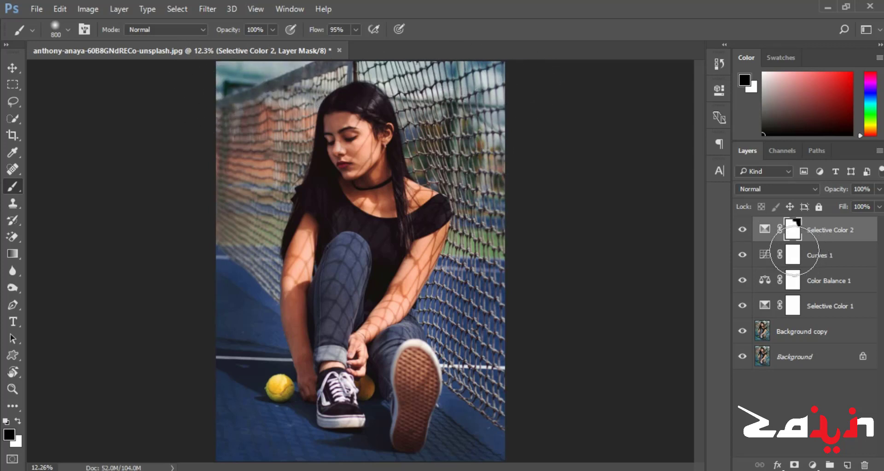
Paint black on the Selective Color 1 mask across the photo's upper background, and compare the photo with that layer hidden and shown
click(793, 284)
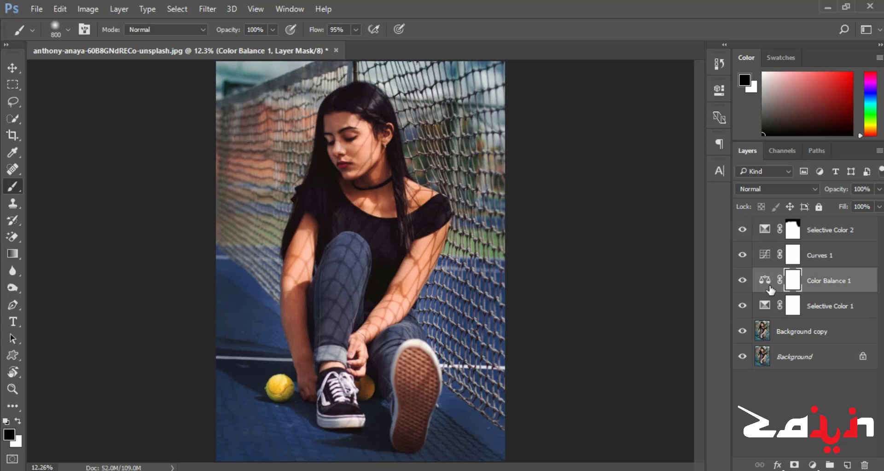
click(792, 306)
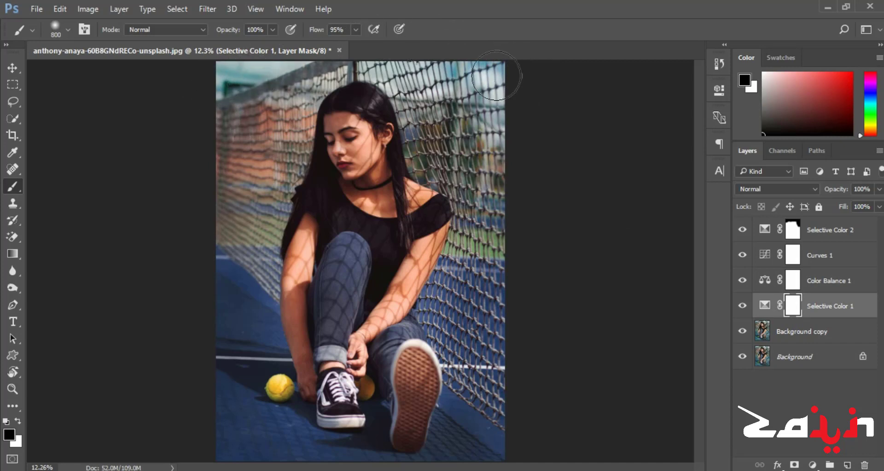
click(12, 68)
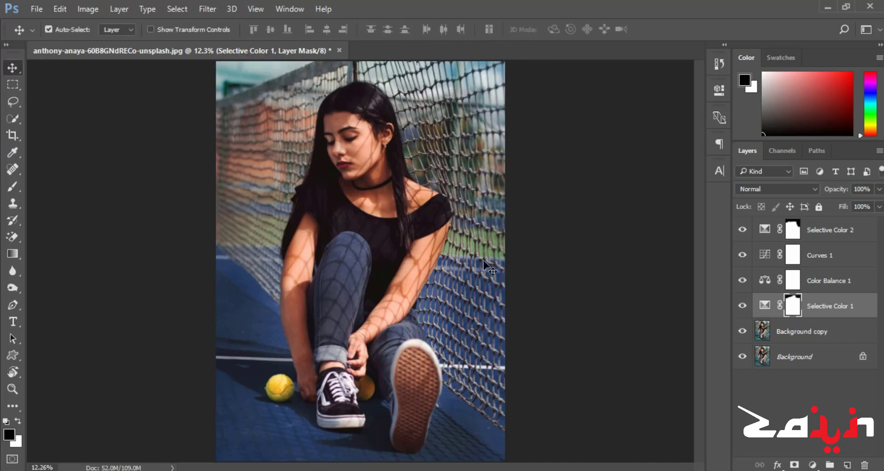
click(743, 305)
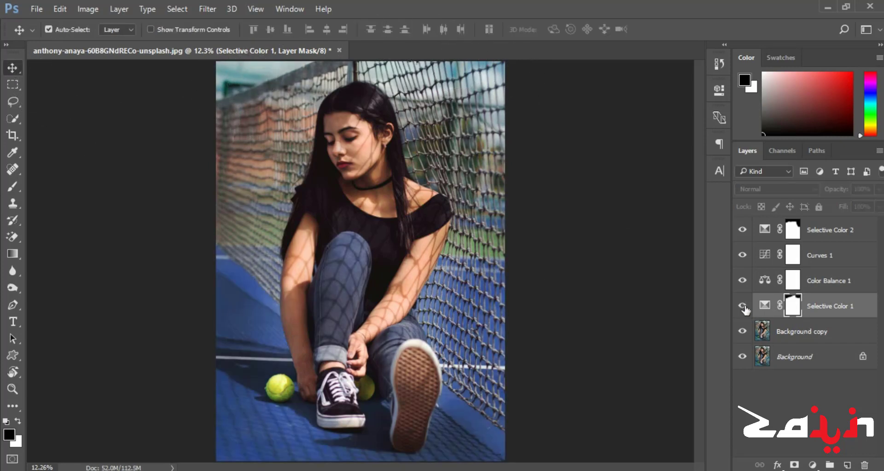
click(743, 306)
Add a Curves adjustment layer above the Selective Color 2 layer
click(842, 232)
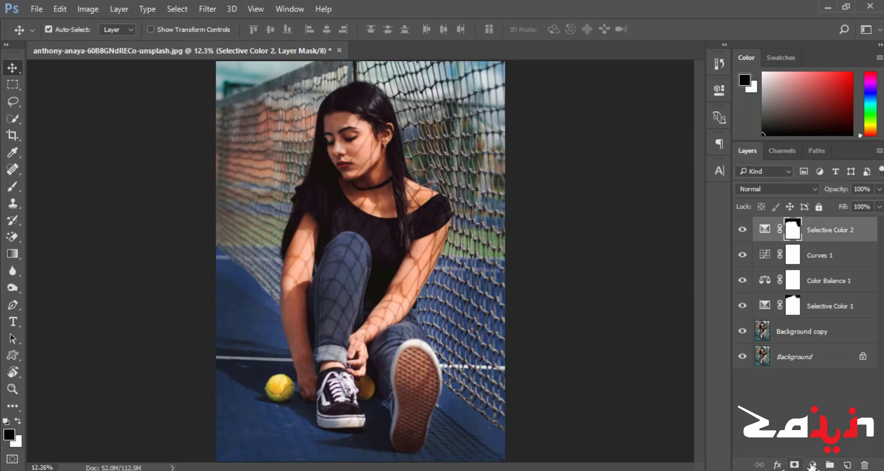
click(812, 465)
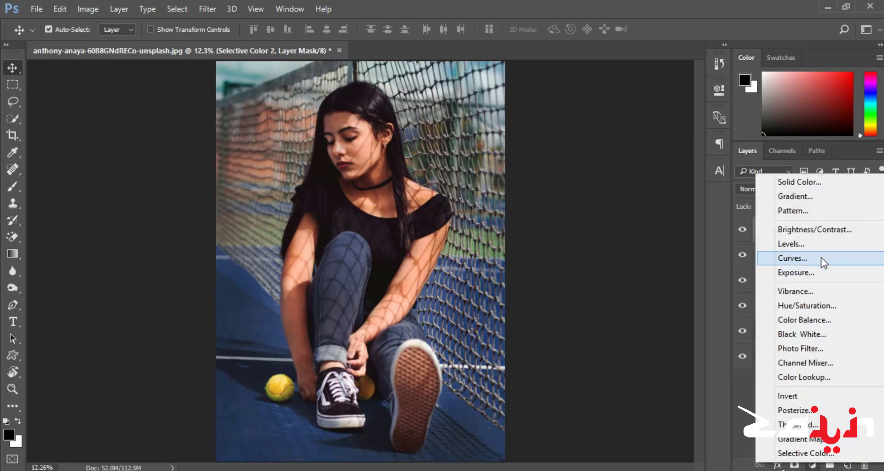
click(822, 257)
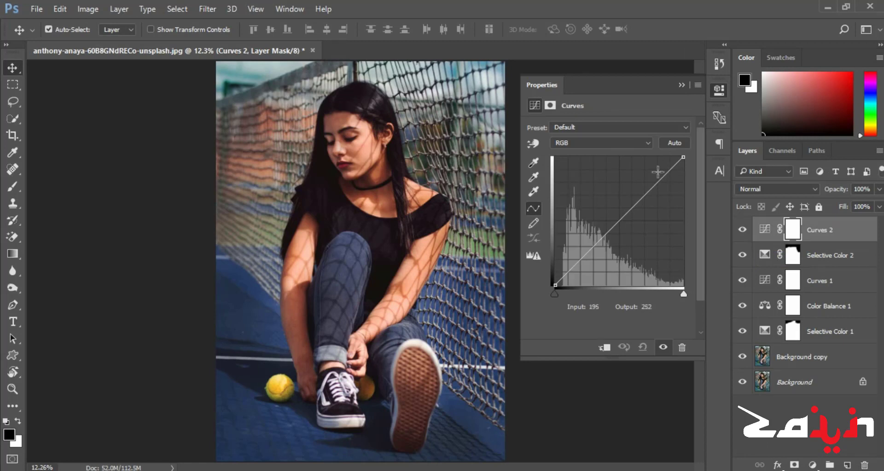
Adjust the Red curve of the new Curves layer with a shadow point and a highlight point, undoing the last curve change
click(635, 145)
click(622, 164)
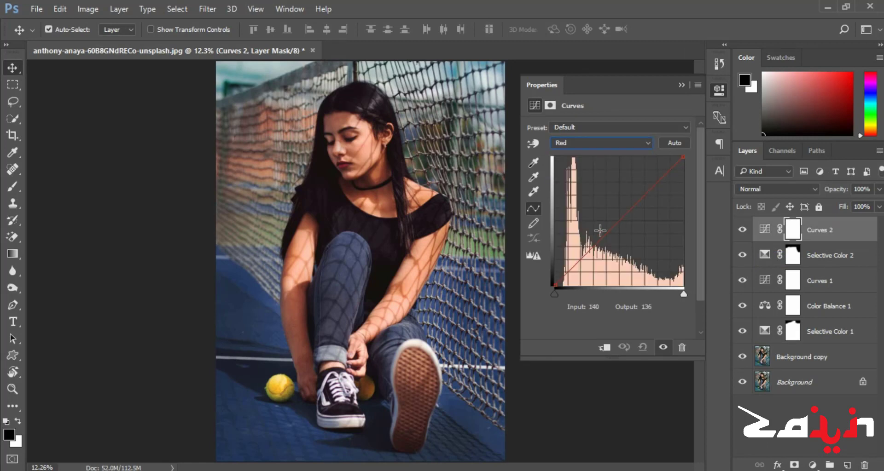
click(580, 260)
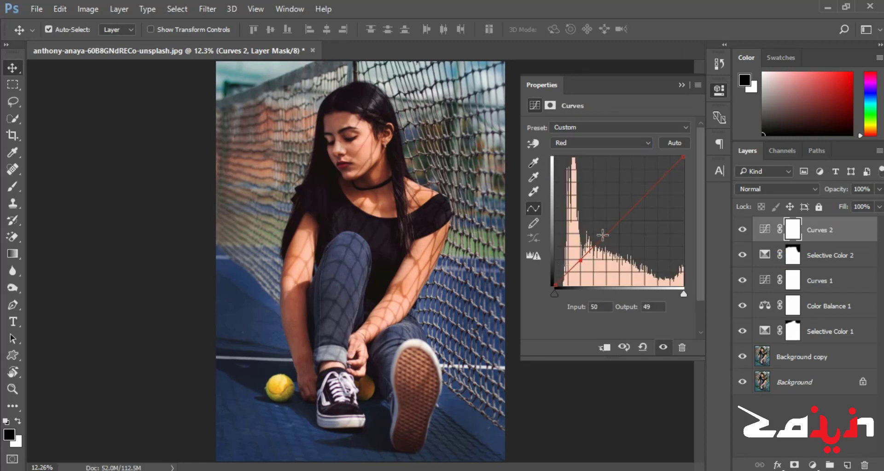
click(656, 181)
drag(558, 293, 546, 295)
drag(554, 284, 571, 272)
key(ctrl+z)
click(678, 84)
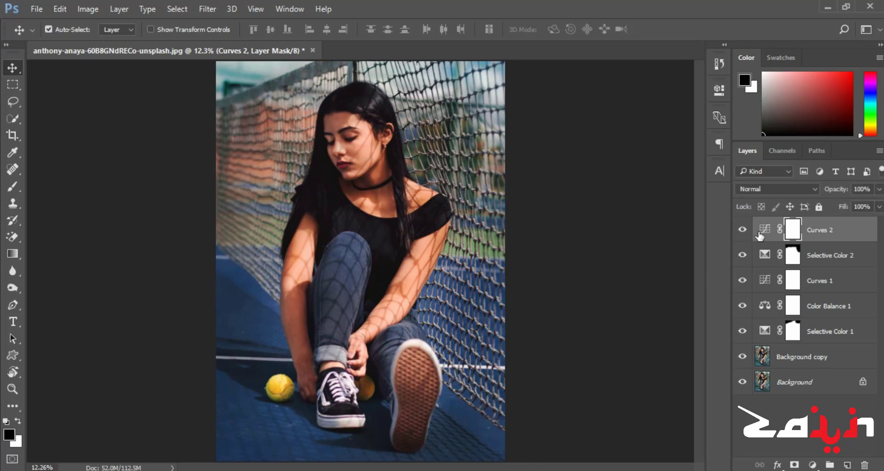
Shape the Blue curve of the Curves 2 layer with a highlight point at 198/203 and a shadow point at 33/37, and lift its black end
double_click(764, 234)
click(601, 143)
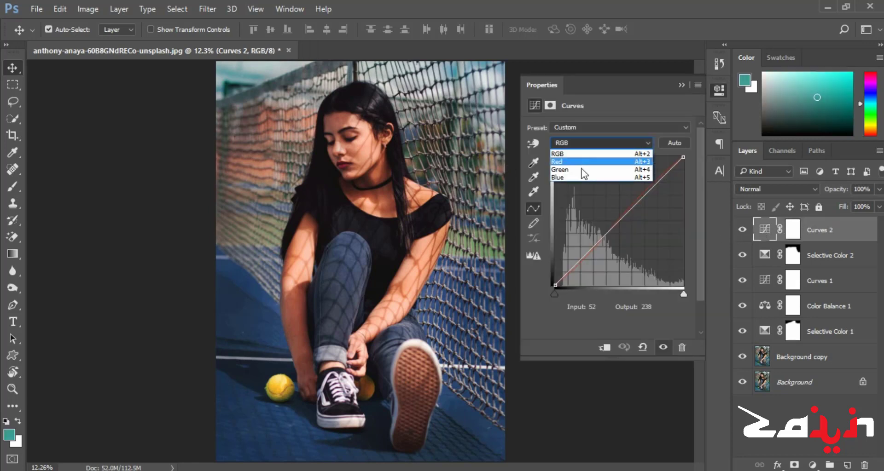
click(598, 169)
click(598, 146)
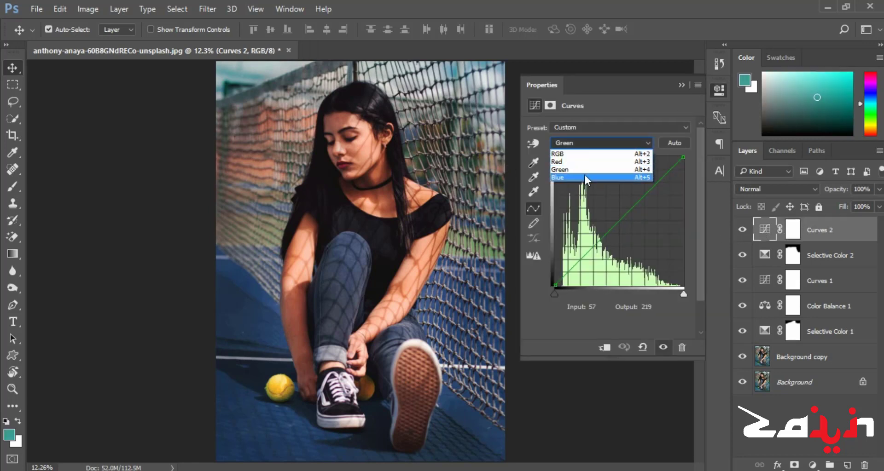
click(585, 175)
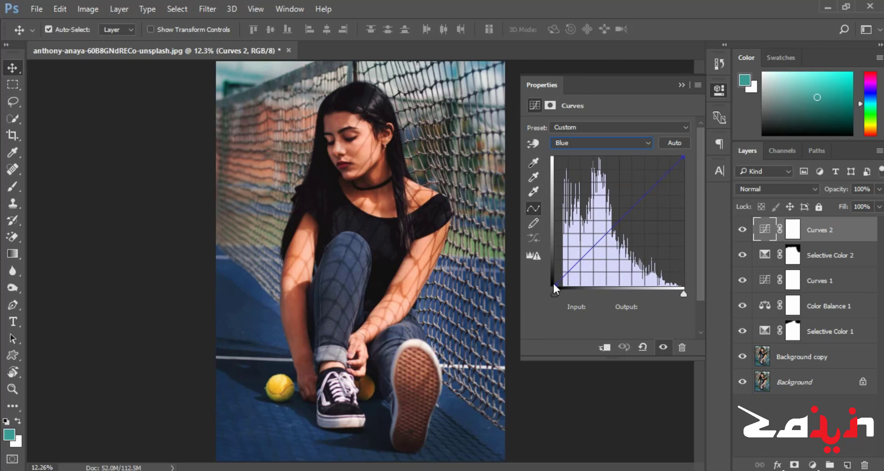
click(654, 183)
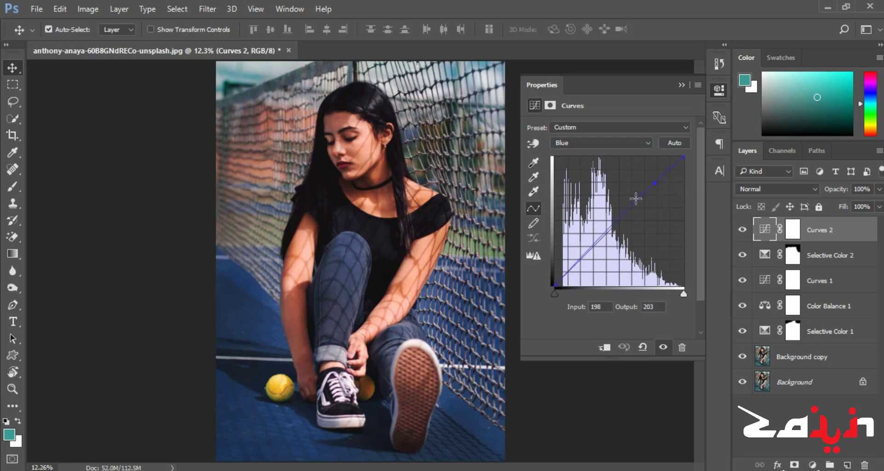
click(574, 266)
drag(574, 269, 571, 270)
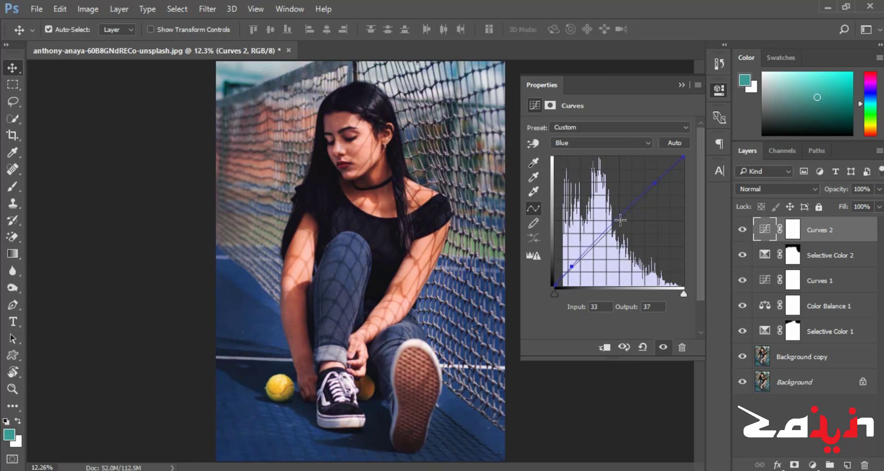
drag(618, 220, 619, 222)
drag(554, 286, 557, 279)
click(679, 85)
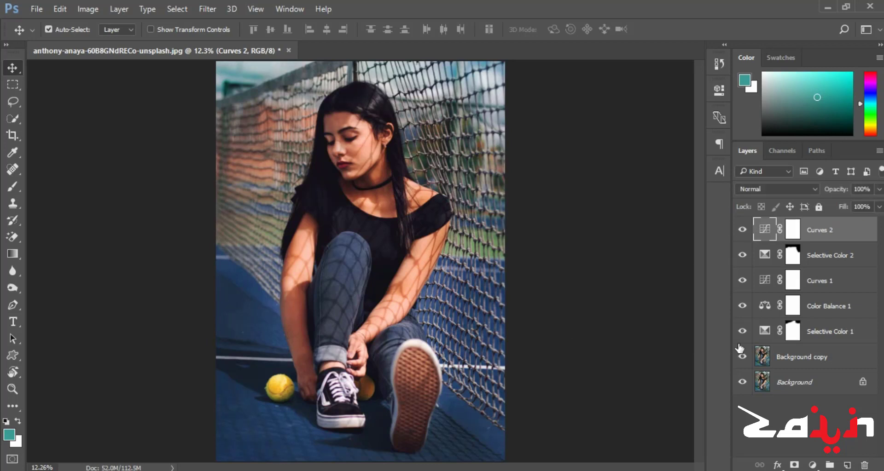
Compare the graded photo with the Background copy layer and the Background layer shown alone
alt+click(742, 360)
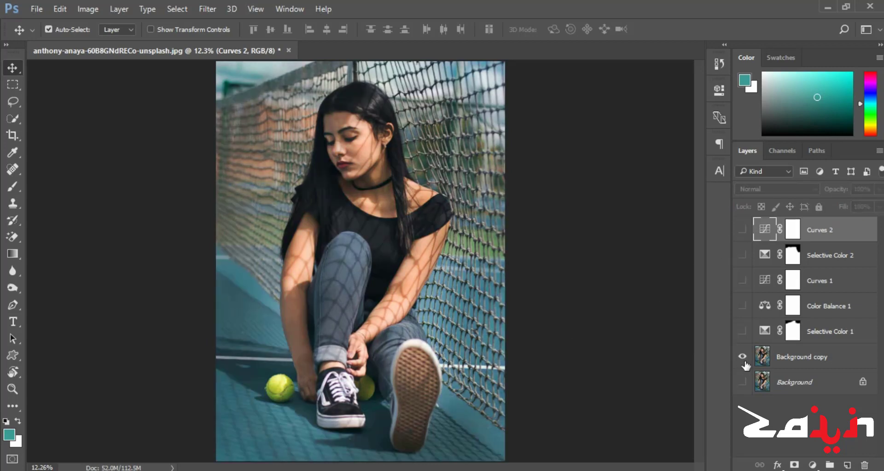
alt+click(744, 363)
alt+click(744, 384)
alt+click(744, 385)
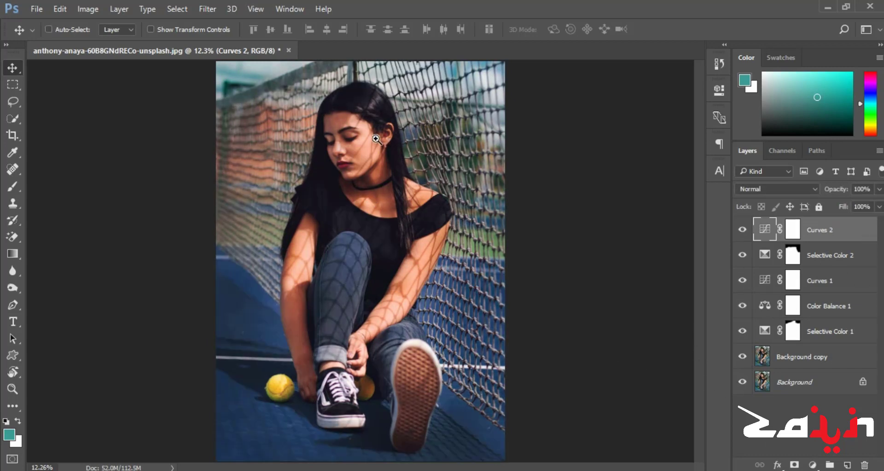
Examine the woman's face and neck close up for the effect of the grading on the skin, and return to the whole photo
key(ctrl+space)
drag(448, 103, 479, 80)
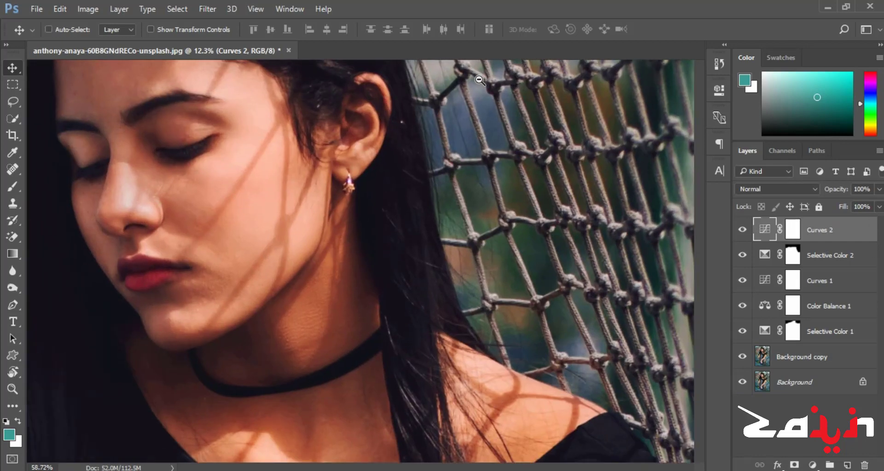
drag(234, 254, 279, 213)
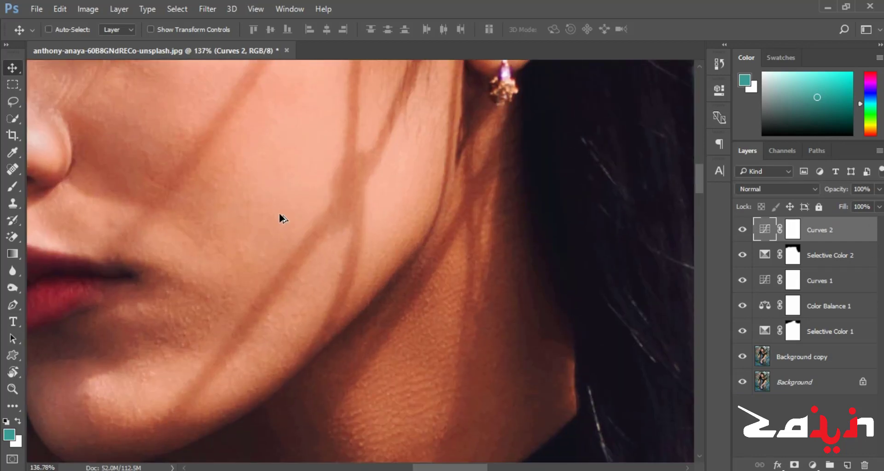
scroll(279, 214, down, 5)
scroll(303, 214, down, 2)
scroll(303, 216, down, 4)
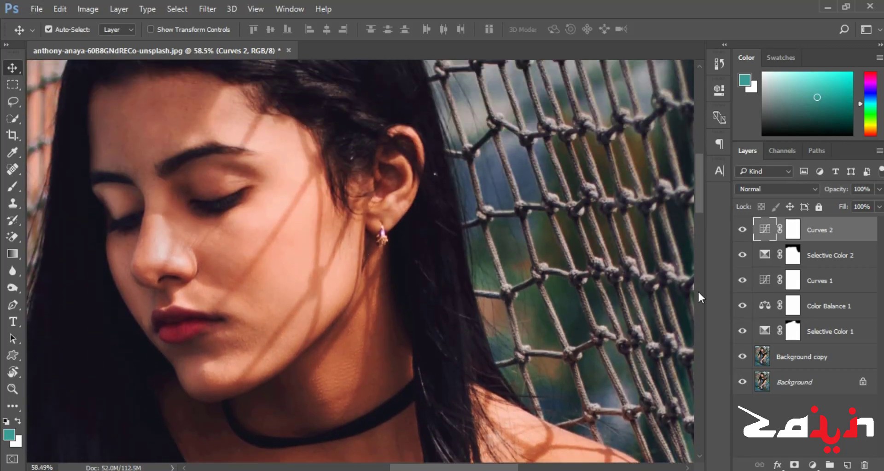
click(742, 382)
click(557, 331)
key(ctrl+0)
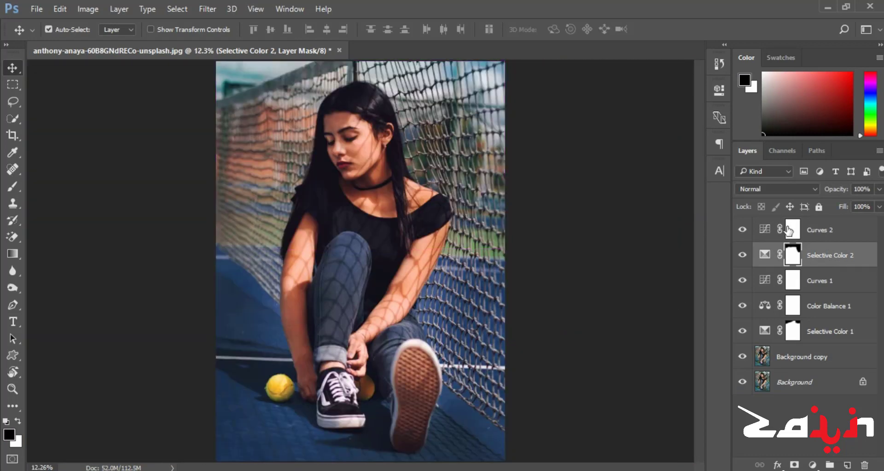
Stamp all visible layers into a new layer above Curves 2 and open it in the Camera Raw Filter
click(864, 230)
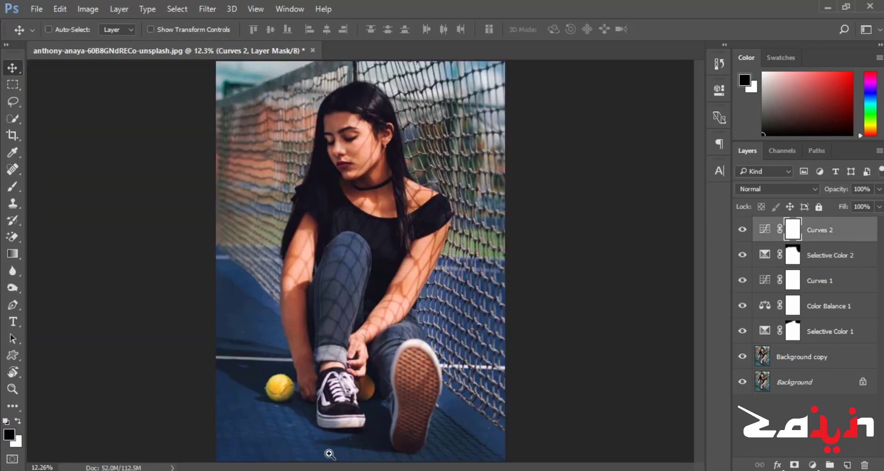
drag(344, 437, 411, 359)
key(ctrl+0)
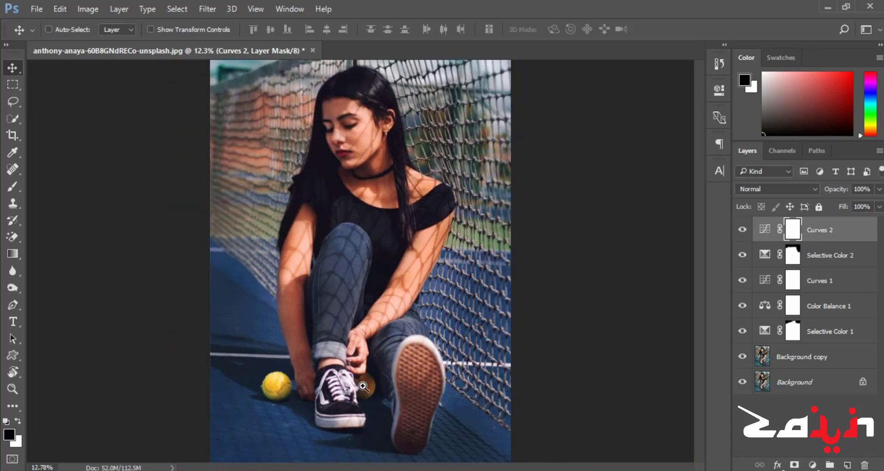
click(837, 364)
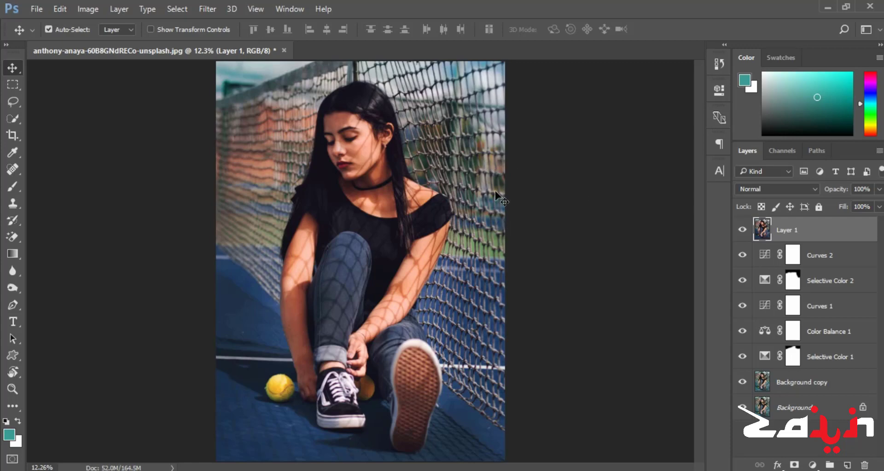
click(215, 8)
click(240, 87)
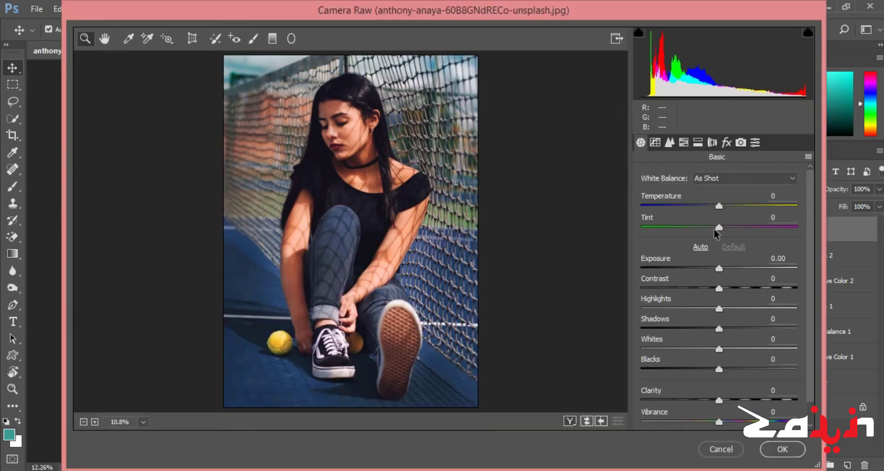
Set Dehaze to +3 and the post-crop vignette to Amount -25, Roundness +54 and Feather 77
click(728, 144)
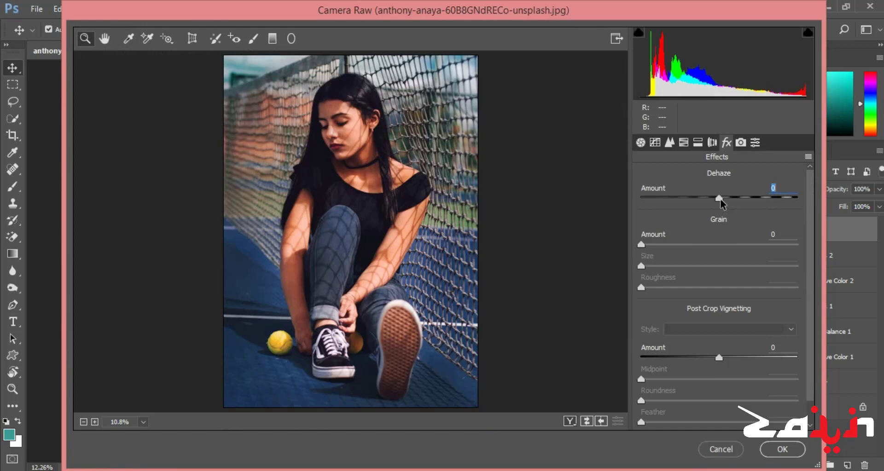
drag(721, 200, 723, 201)
click(700, 358)
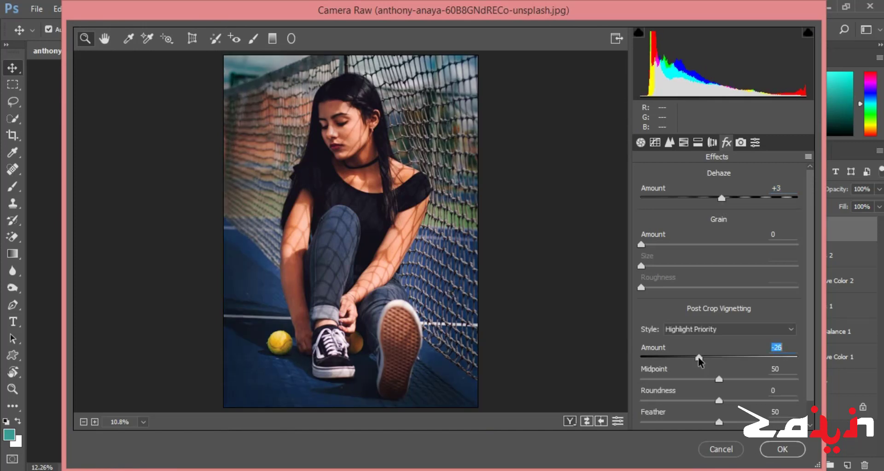
drag(718, 400, 761, 401)
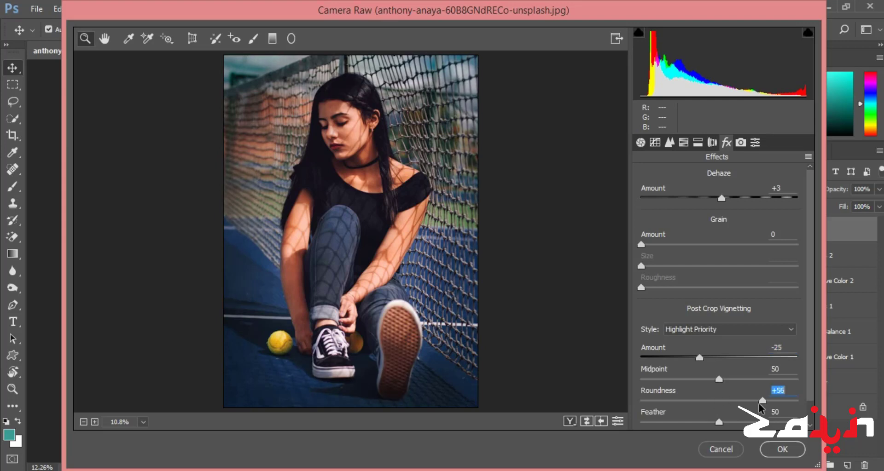
click(761, 422)
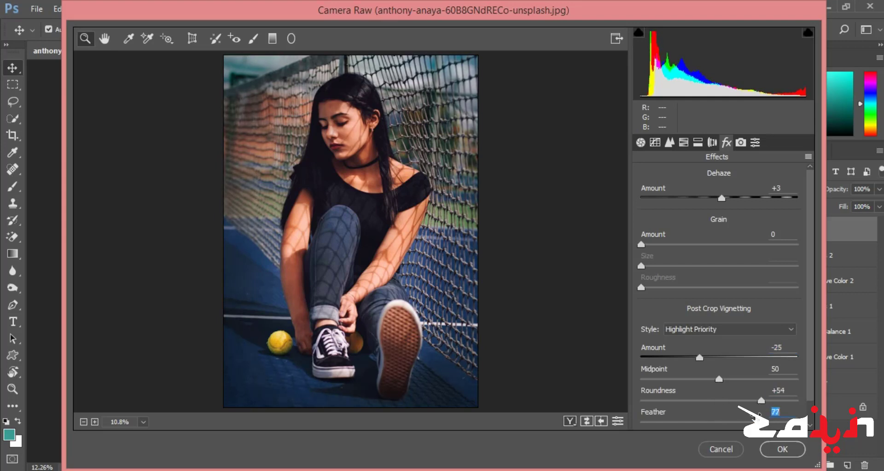
Try a bright vignette at Amount +36, and set the post-crop vignette to Amount -26, Midpoint 55, Roundness -5 and Feather 95
drag(771, 358, 695, 379)
click(720, 381)
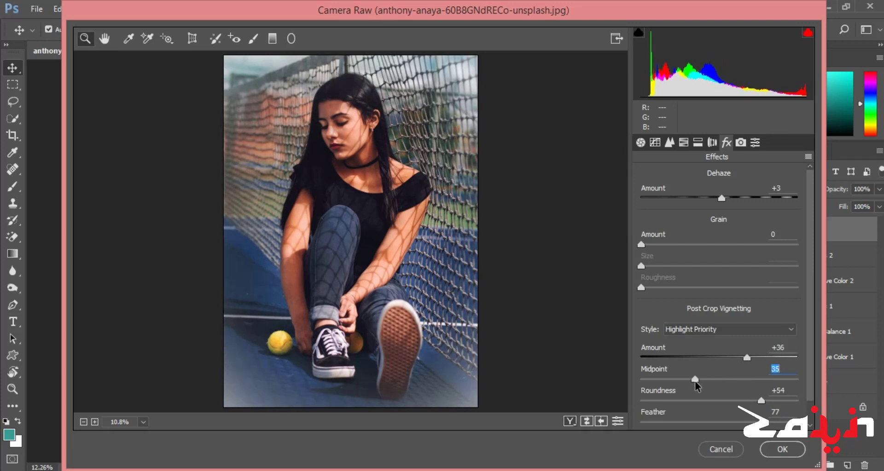
drag(755, 402, 715, 401)
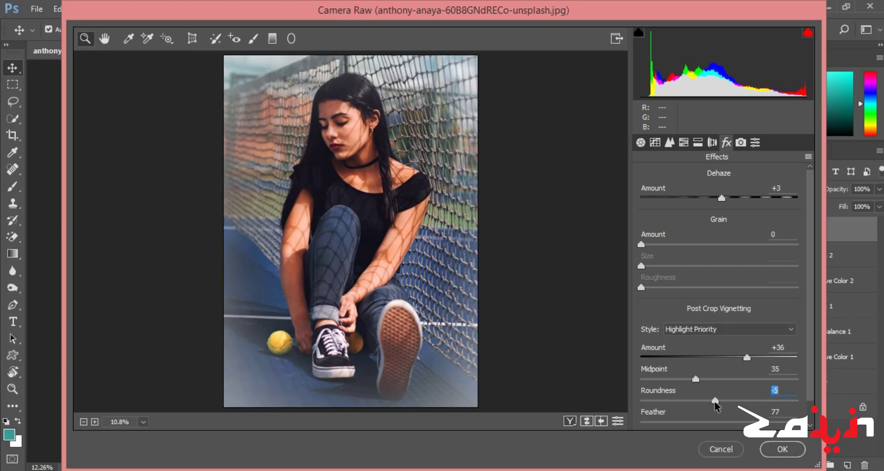
drag(747, 358, 728, 380)
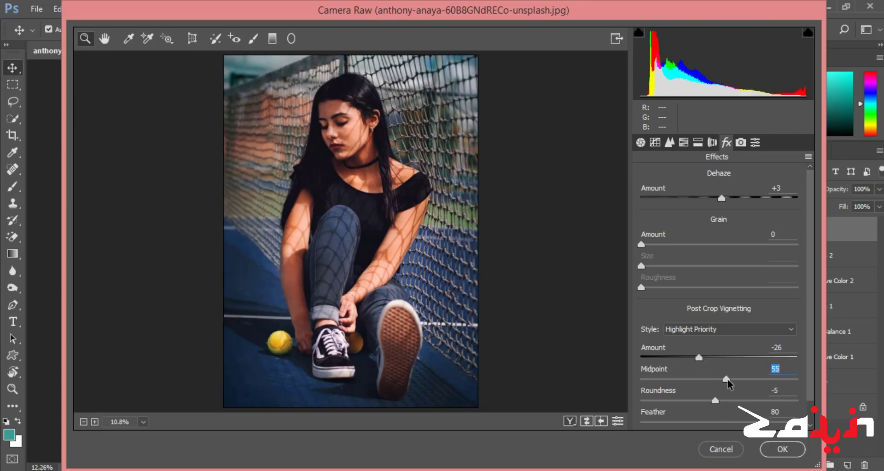
drag(771, 423, 789, 423)
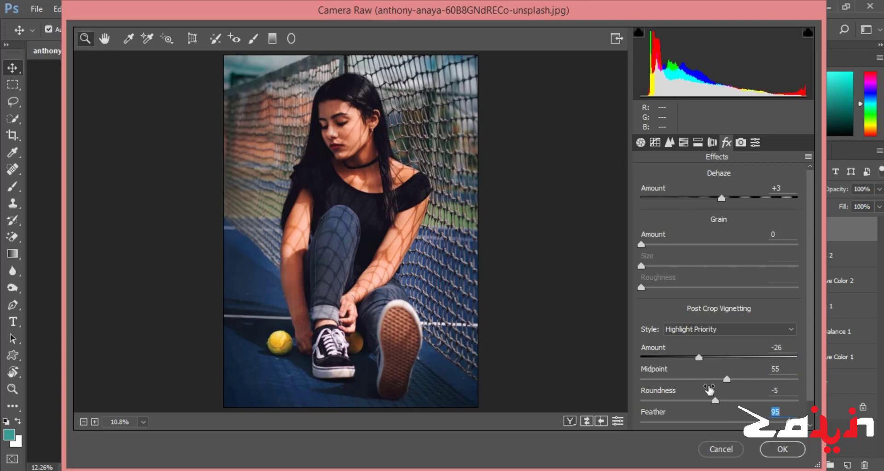
Set the basic tone to Exposure +0.10, Highlights -31, Shadows -11, Blacks -8 and Clarity +7
click(670, 144)
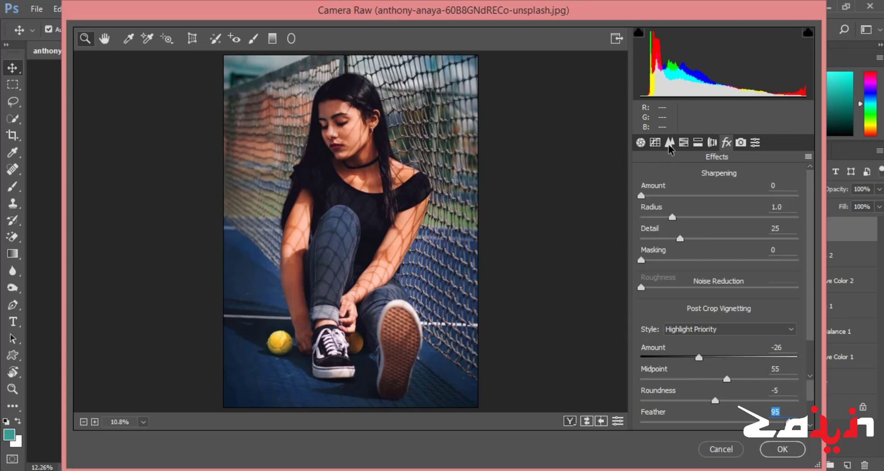
click(656, 143)
click(641, 143)
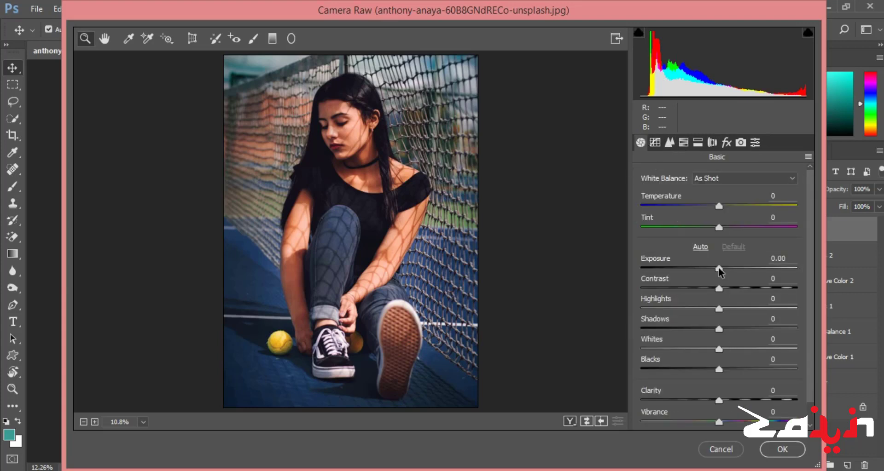
drag(718, 267, 719, 269)
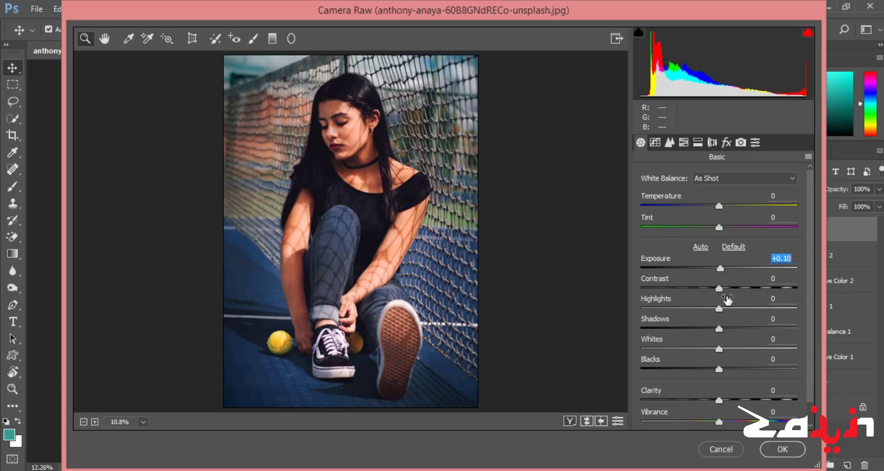
drag(719, 309, 709, 328)
drag(725, 368, 712, 371)
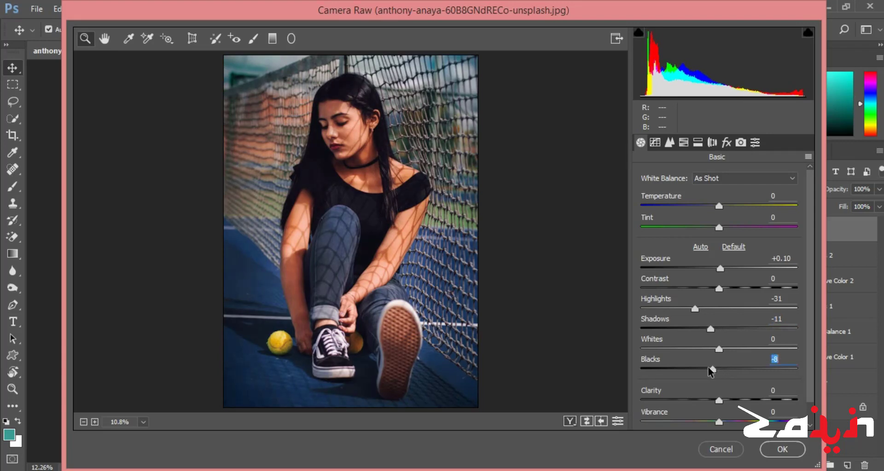
drag(720, 400, 724, 401)
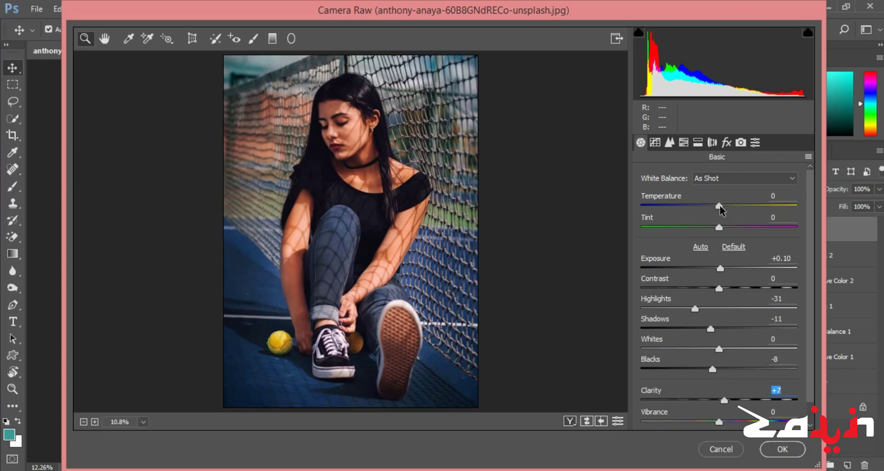
Try a warmer Temperature and a white balance sampled from the shoe's white sole, and reset Temperature and Tint to 0
mouse_move(721, 206)
mouse_down()
mouse_move(712, 209)
mouse_move(731, 209)
mouse_move(724, 209)
mouse_up()
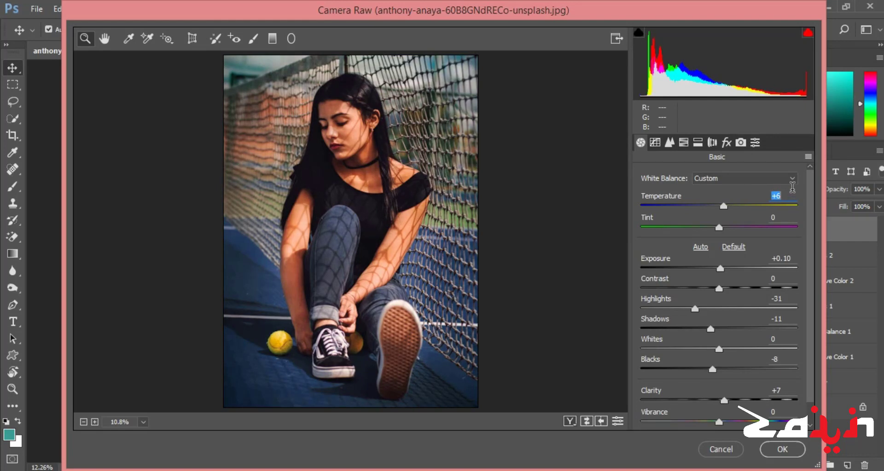
text(0)
click(129, 38)
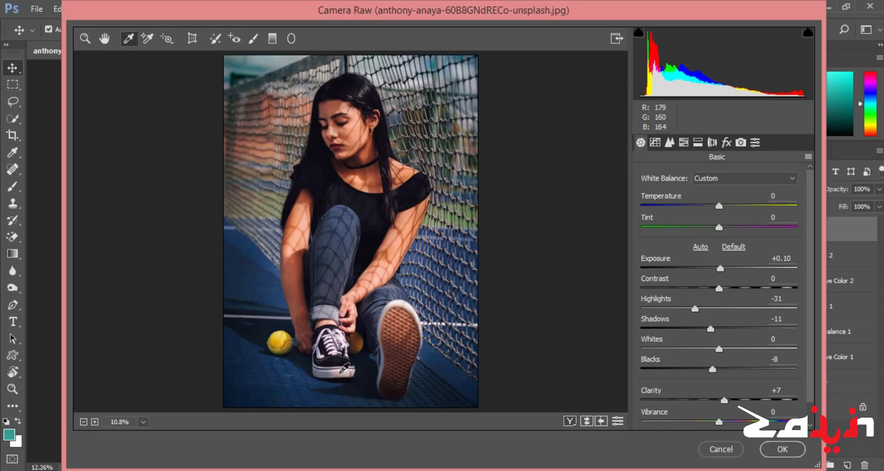
click(341, 372)
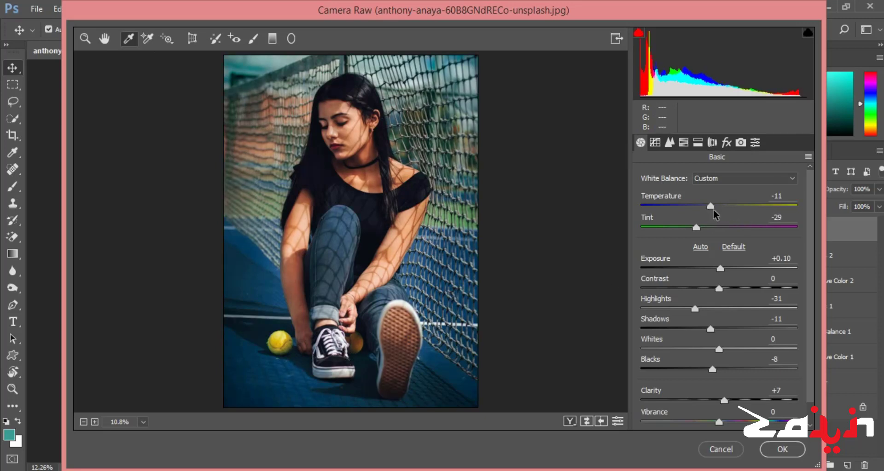
drag(697, 229, 711, 229)
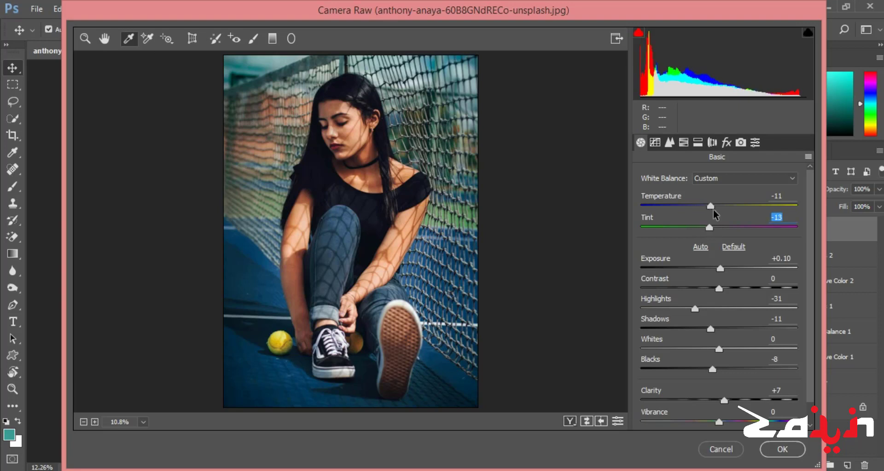
click(716, 207)
drag(712, 227, 713, 227)
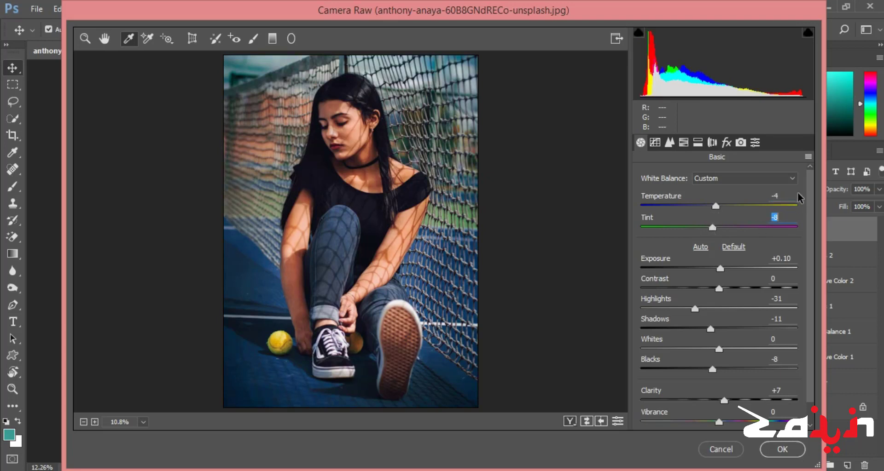
drag(771, 197, 763, 220)
text(00)
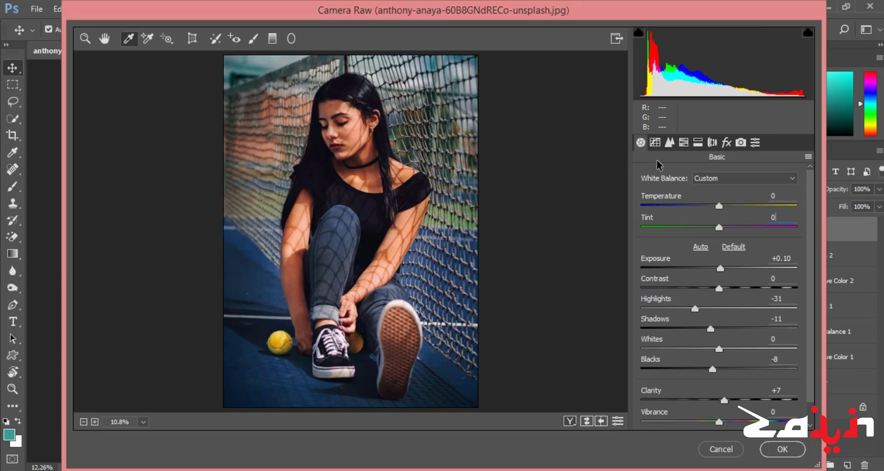
Set the white balance to Temperature -8 and Tint -9
click(704, 227)
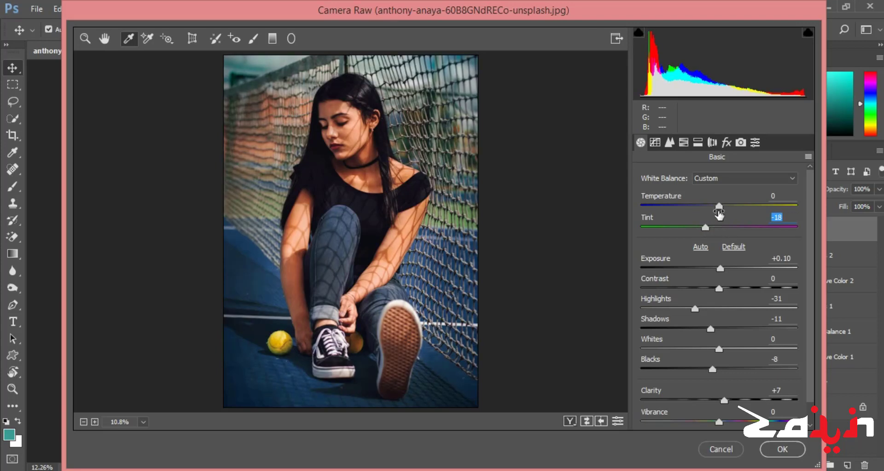
click(712, 205)
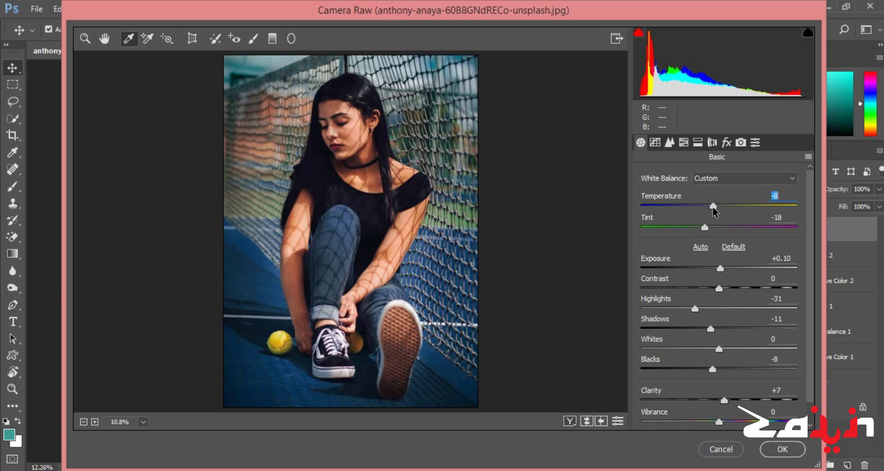
drag(707, 232, 714, 229)
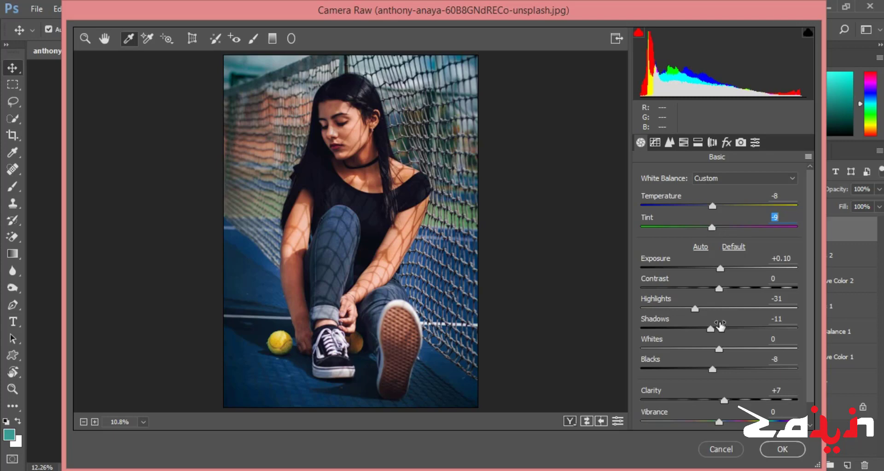
Compare the before and after views side by side on the face, and apply the Camera Raw Filter
click(570, 422)
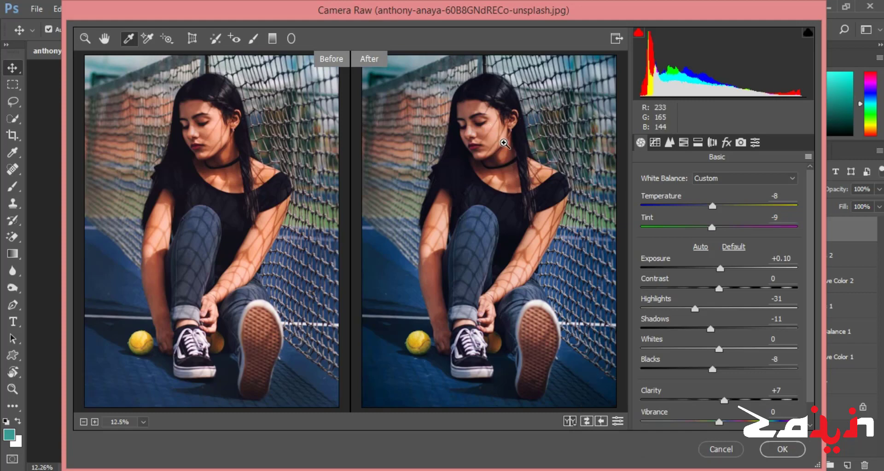
ctrl+click(500, 146)
ctrl+click(505, 154)
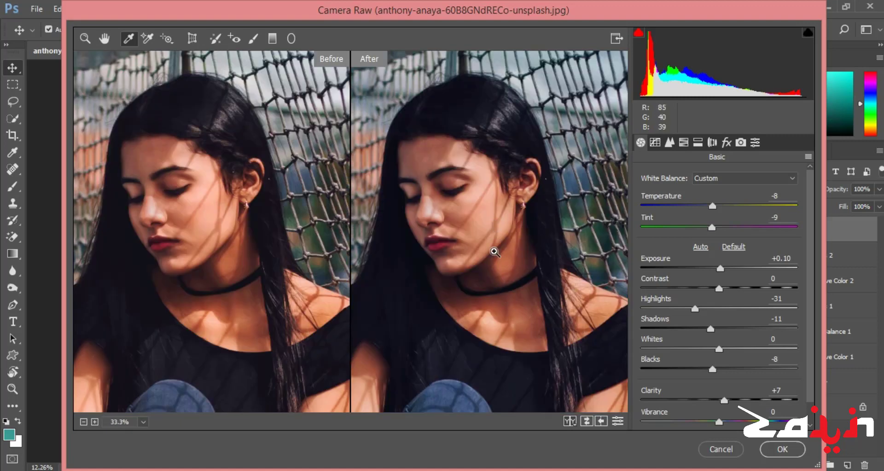
ctrl+click(494, 250)
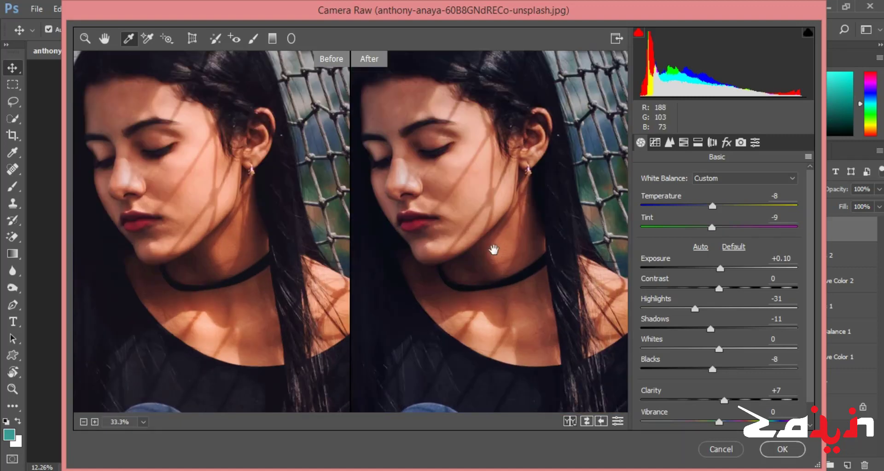
click(791, 449)
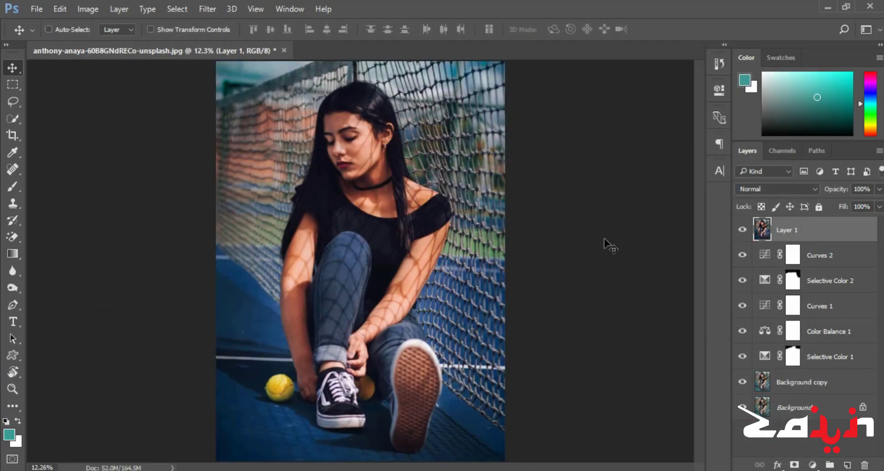
Check the filtered Layer 1 against the layers below, and group the layers from Curves 2 down to Selective Color 1
click(742, 231)
click(741, 230)
click(857, 256)
shift+click(851, 356)
key(ctrl+g)
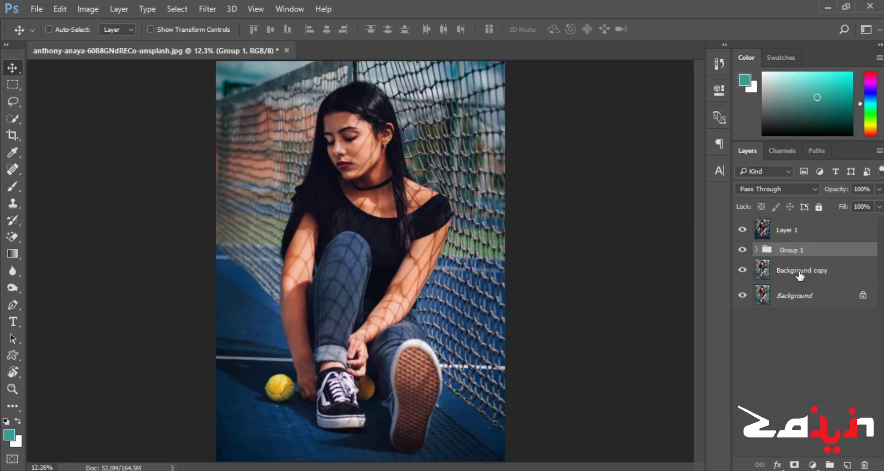
Compare the original photo with the grade by hiding and showing Layer 1 and Group 1, with Background copy left hidden
click(743, 230)
click(742, 270)
click(743, 250)
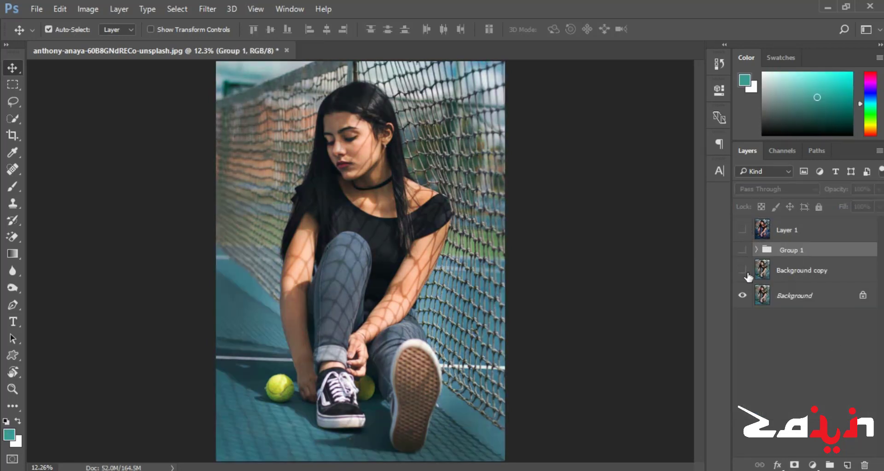
click(743, 271)
click(742, 250)
click(742, 230)
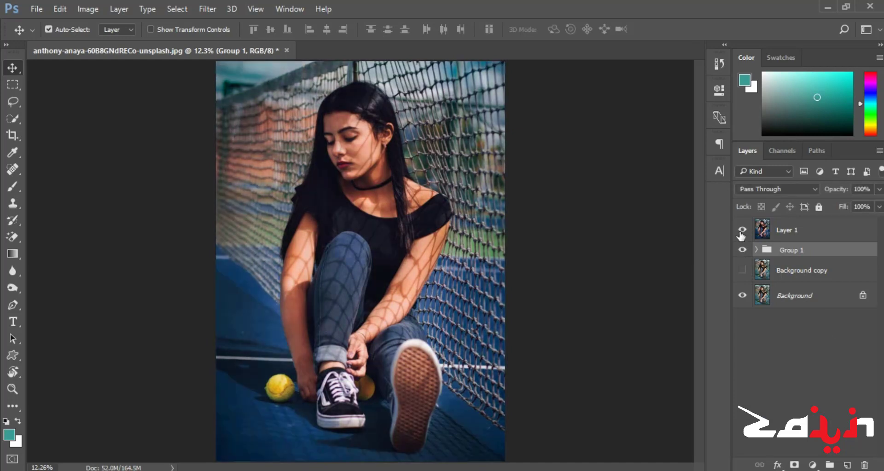
click(742, 229)
click(740, 251)
click(743, 250)
click(742, 229)
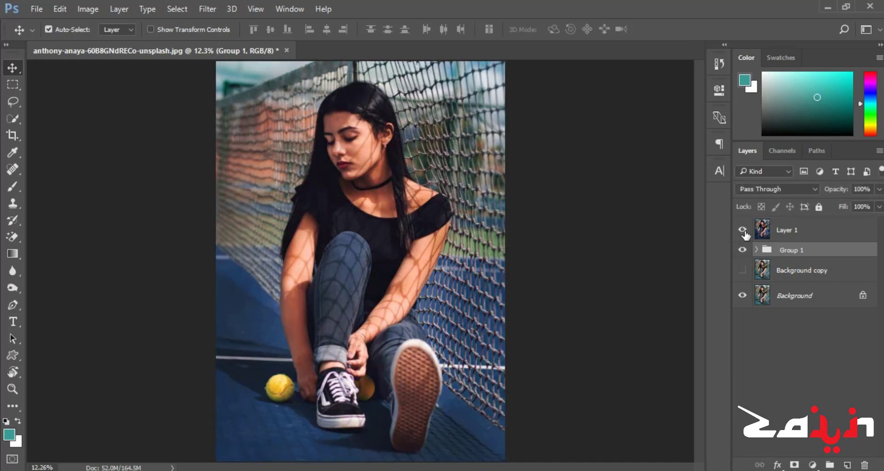
Select Layer 1, inspect the graded portrait at different magnifications, and fit the whole image in view
click(788, 237)
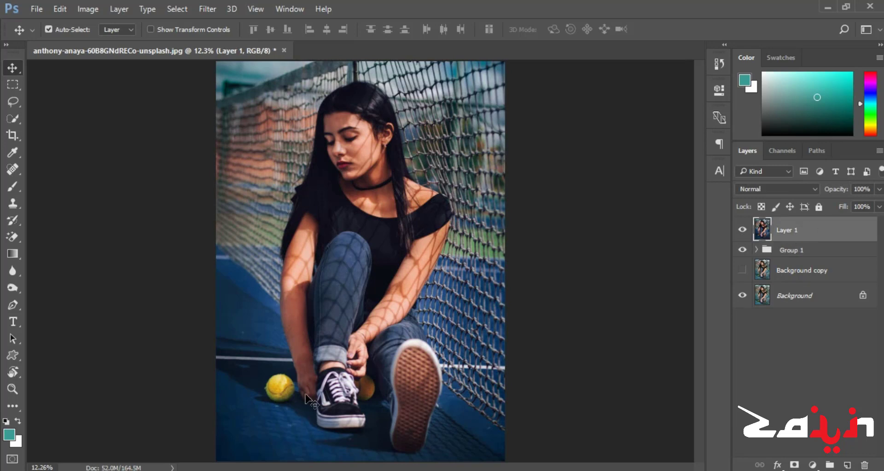
drag(278, 405, 335, 264)
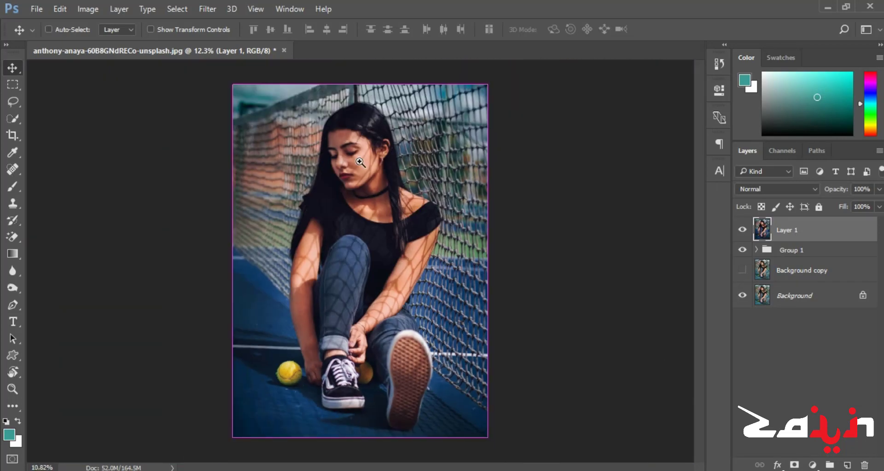
drag(449, 84, 382, 145)
key(ctrl+0)
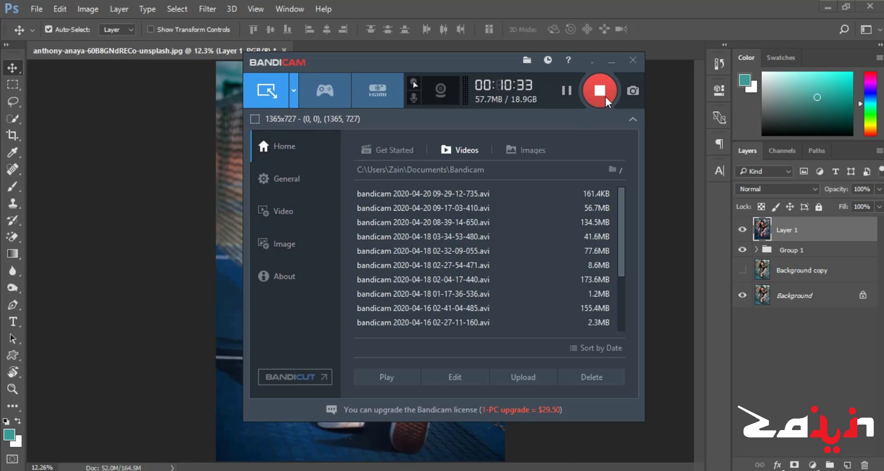
click(599, 90)
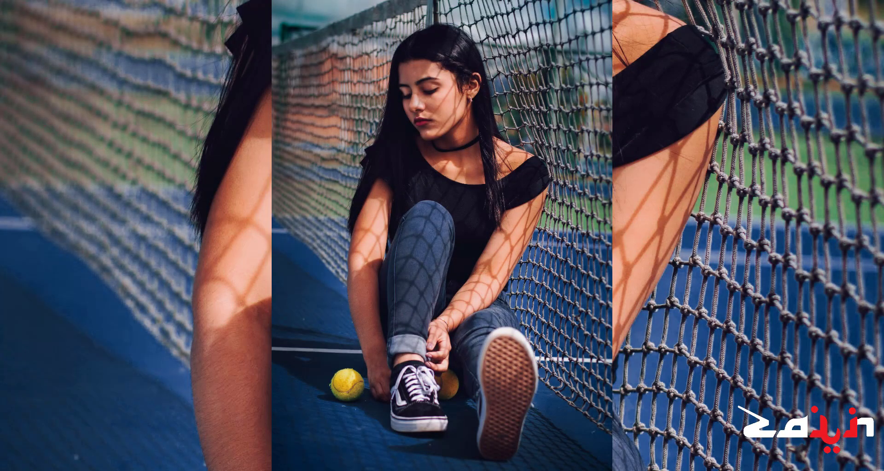